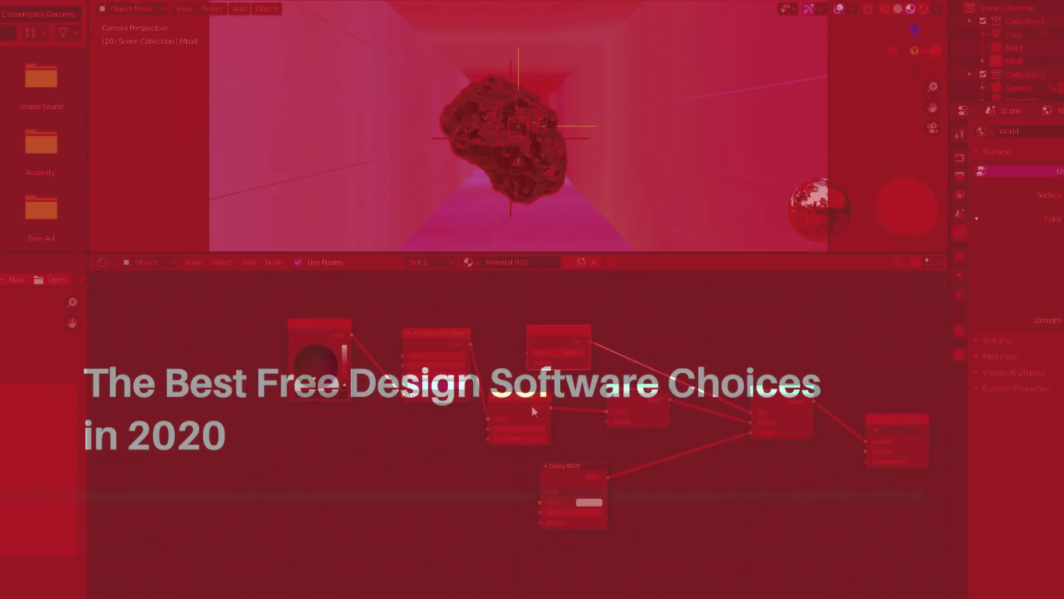
Run a Google search for 'blender'
scroll(533, 412, up, 3)
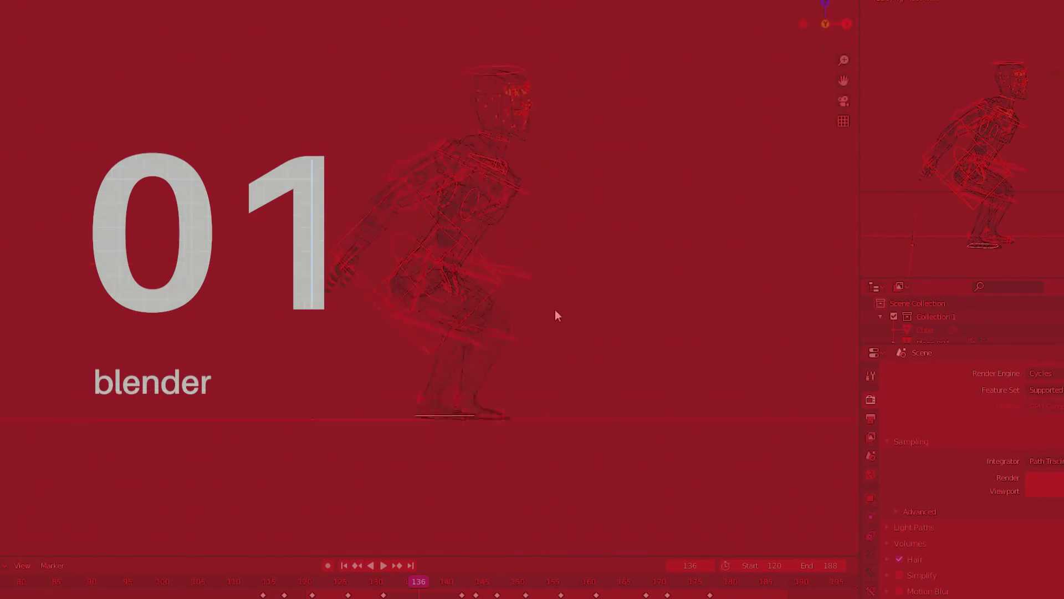
text(blender)
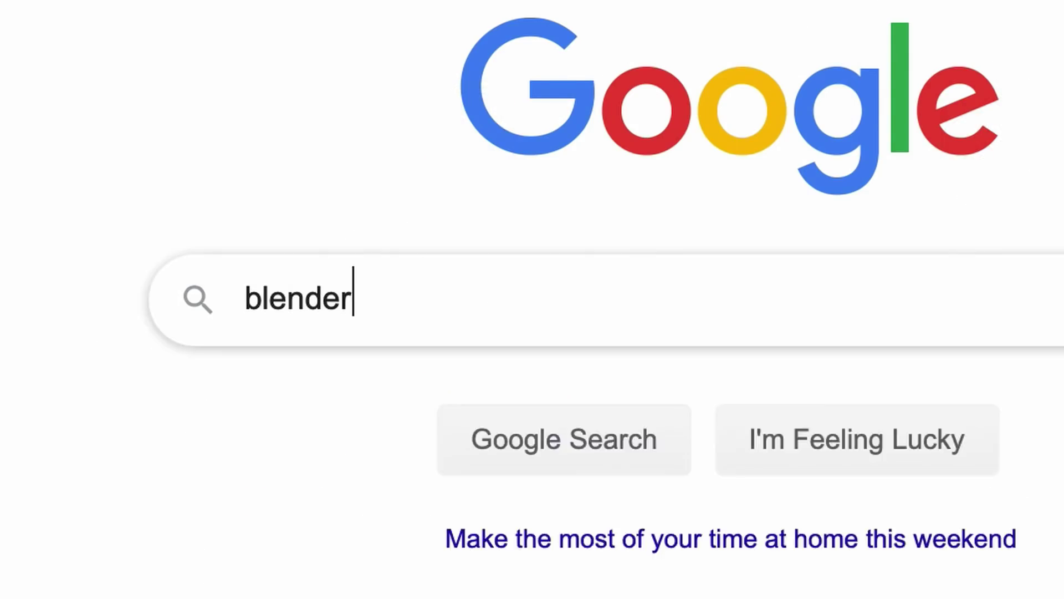
key(Return)
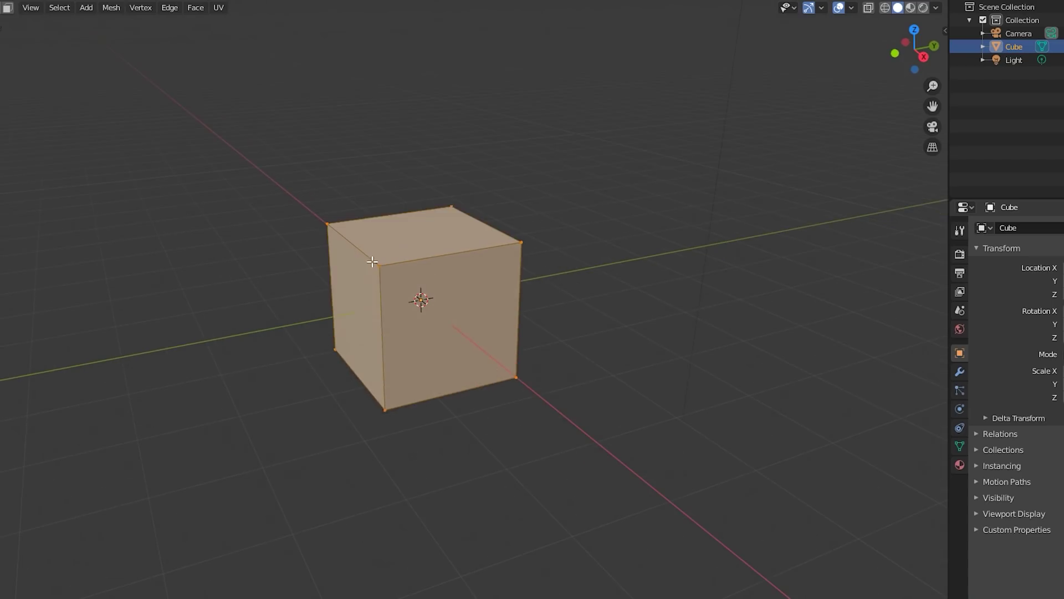
Raise the cube's top vertex straight up along Z
key(g)
key(z)
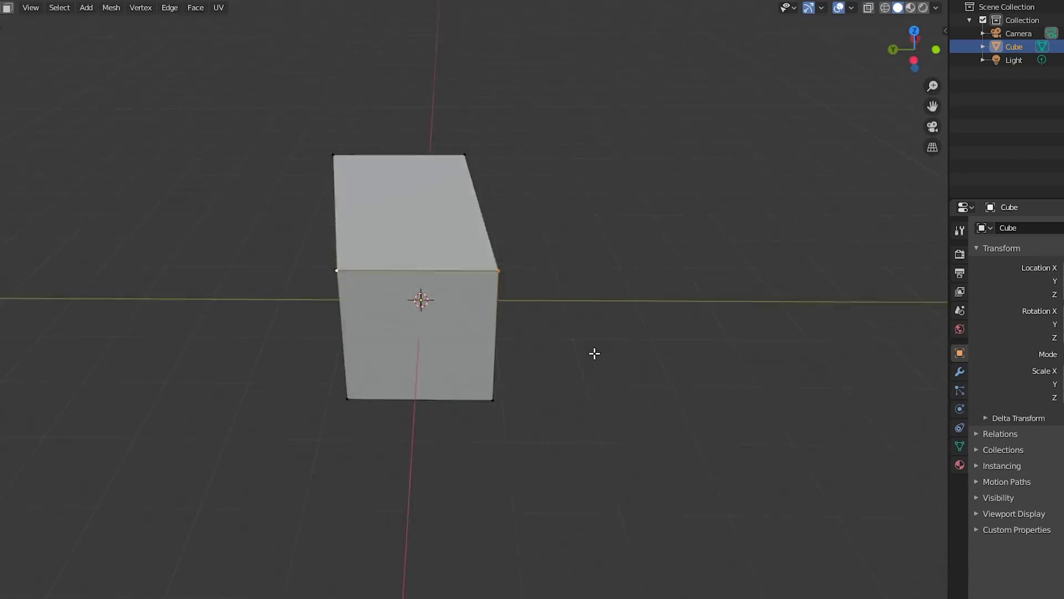
key(g)
key(z)
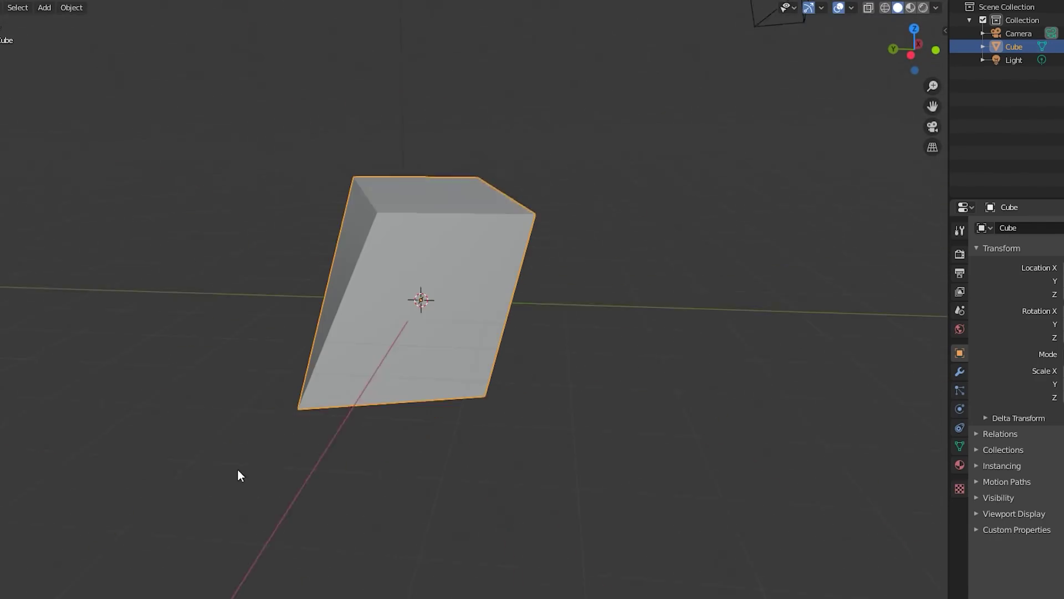
Add a Subdivision Surface modifier to the cube and shade it smooth
click(960, 371)
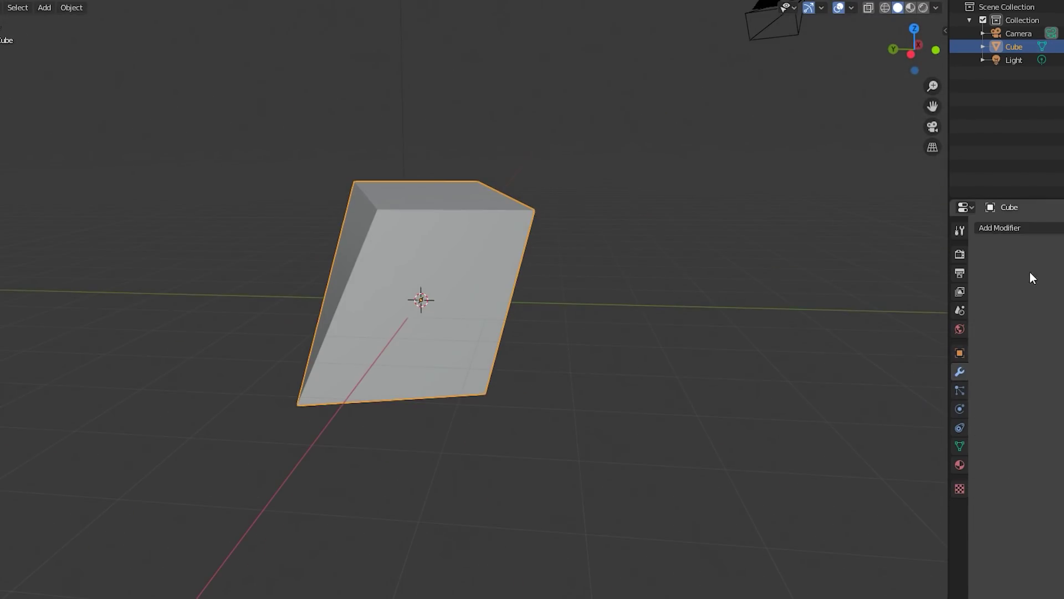
click(1000, 227)
click(889, 434)
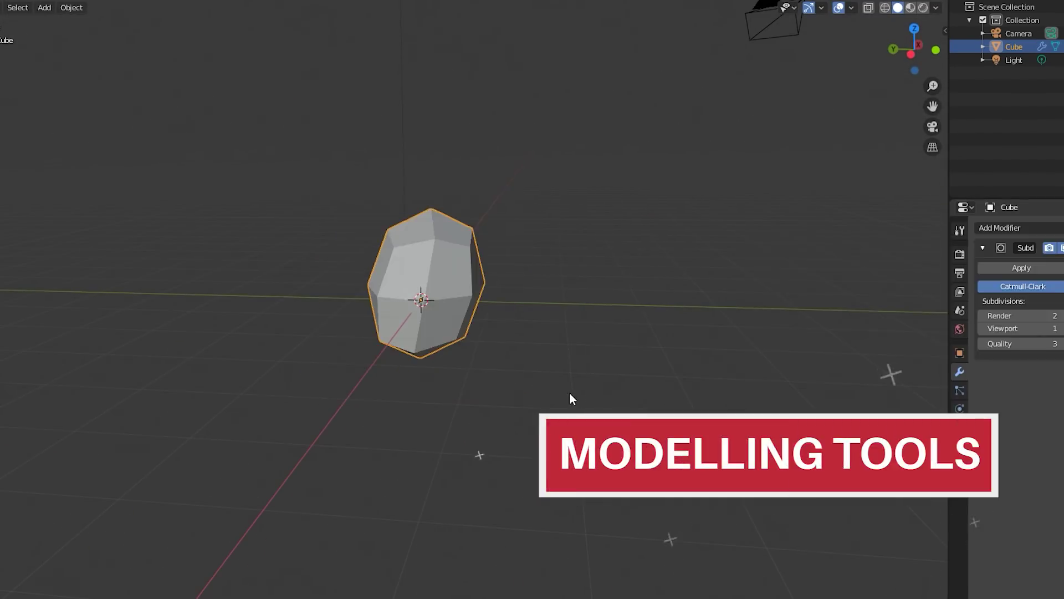
right_click(501, 406)
click(501, 406)
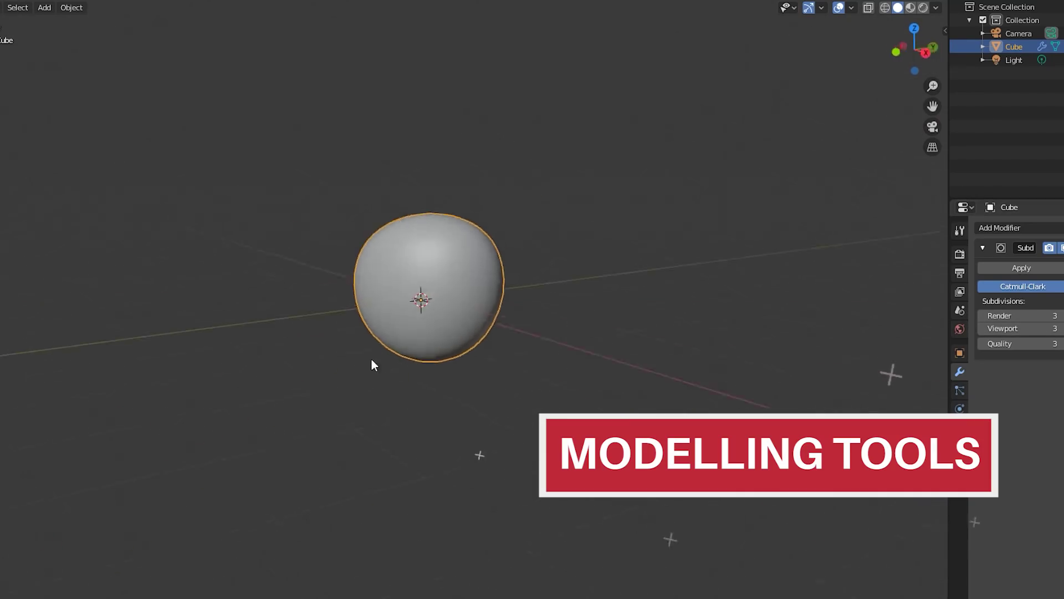
drag(371, 363, 600, 423)
In Edit Mode, add an edge loop and move vertices vertically to reshape the blob
key(Tab)
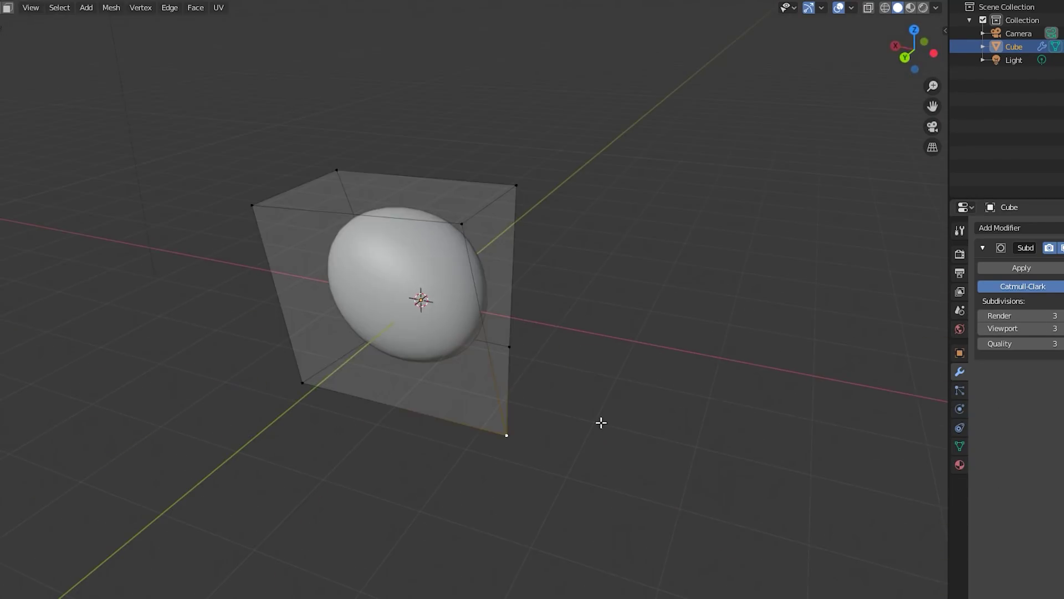
click(292, 301)
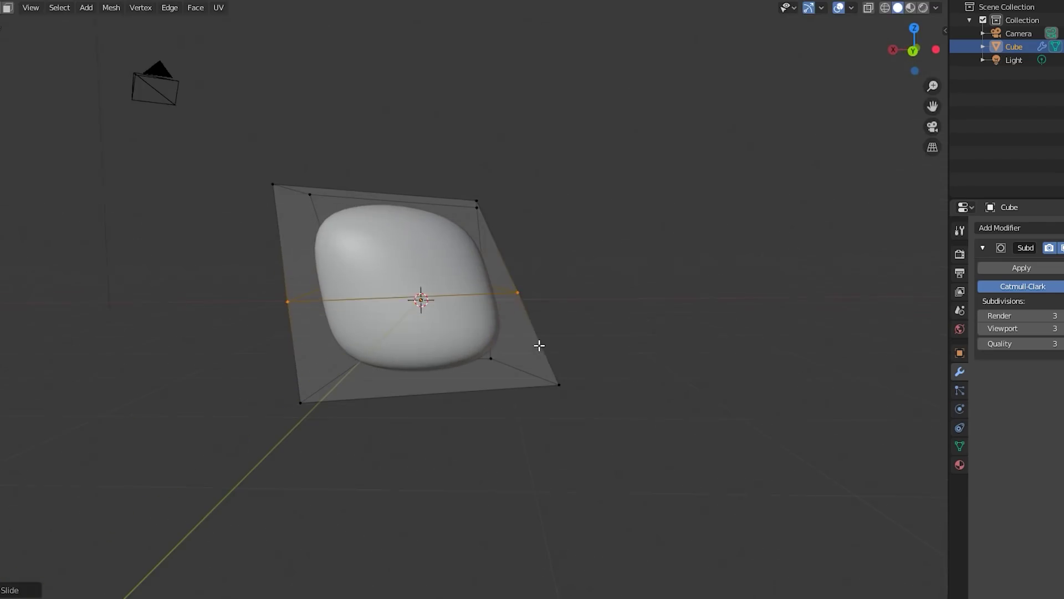
key(g)
key(z)
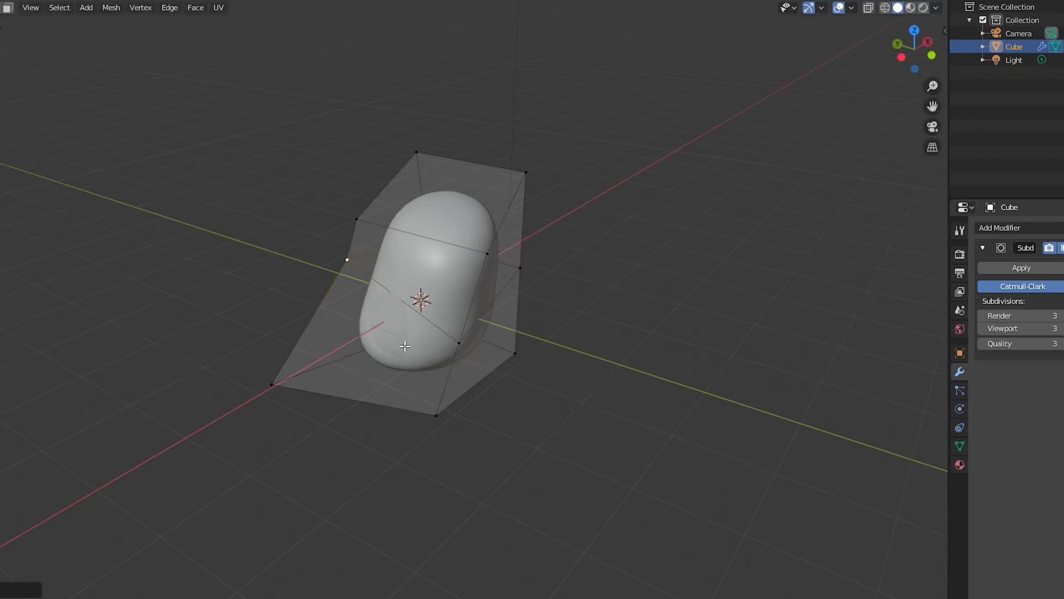
key(g)
key(z)
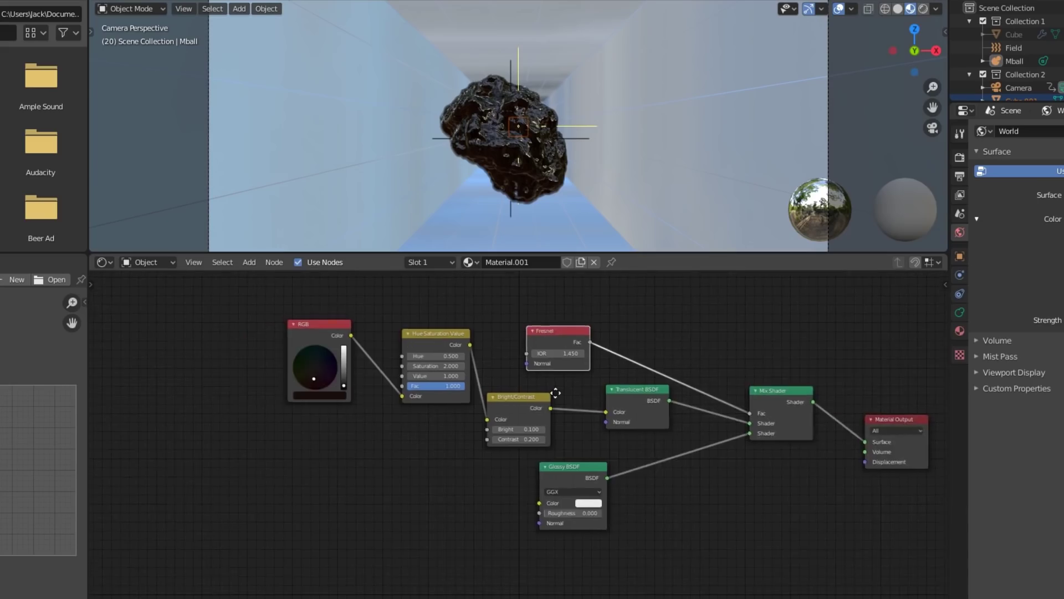
Move the Material Output node up and to the right in the node editor
scroll(530, 406, up, 3)
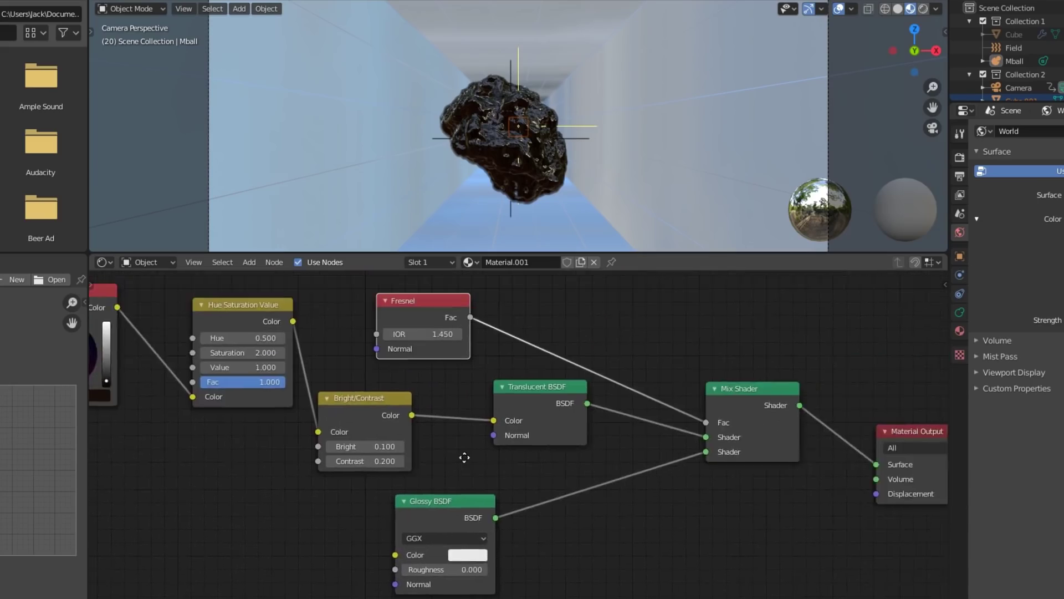
scroll(588, 446, right, 4)
drag(720, 423, 781, 378)
scroll(620, 466, left, 5)
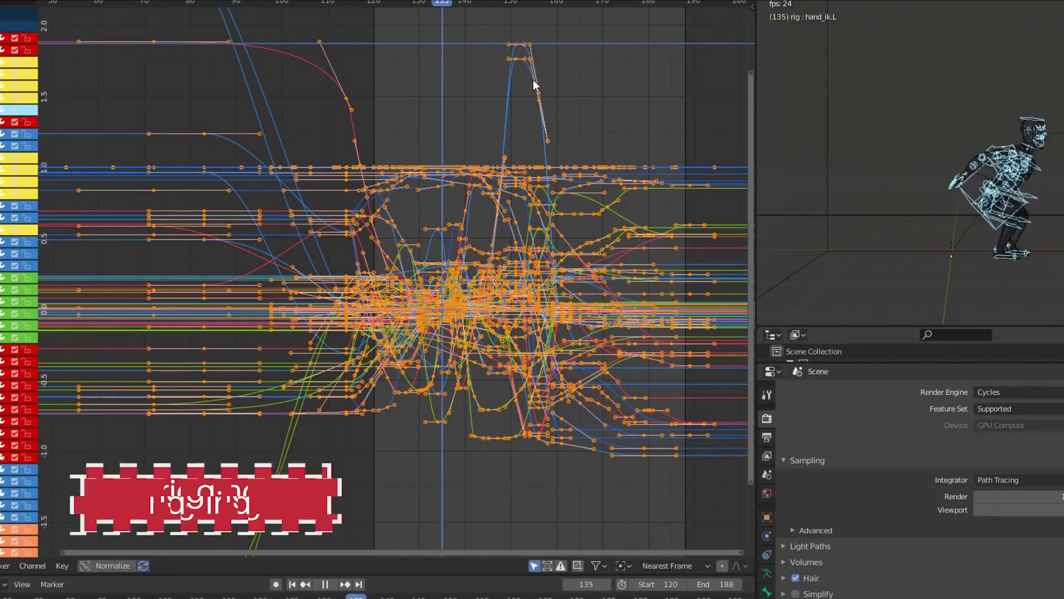
Select the blue curve's peak keyframe, then drag the foot IK control up and right
click(513, 46)
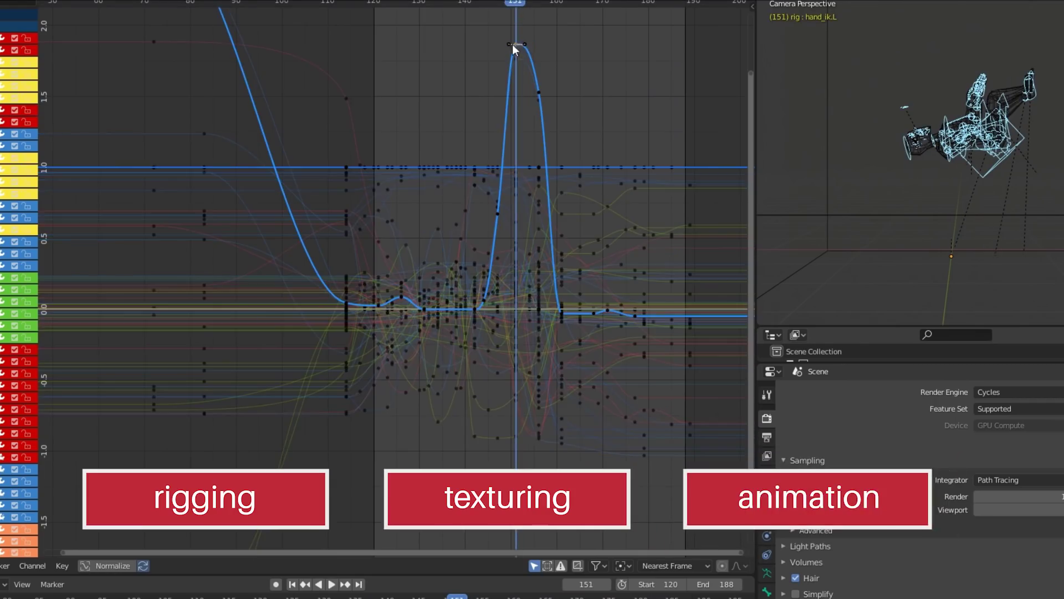
key(KP_Decimal)
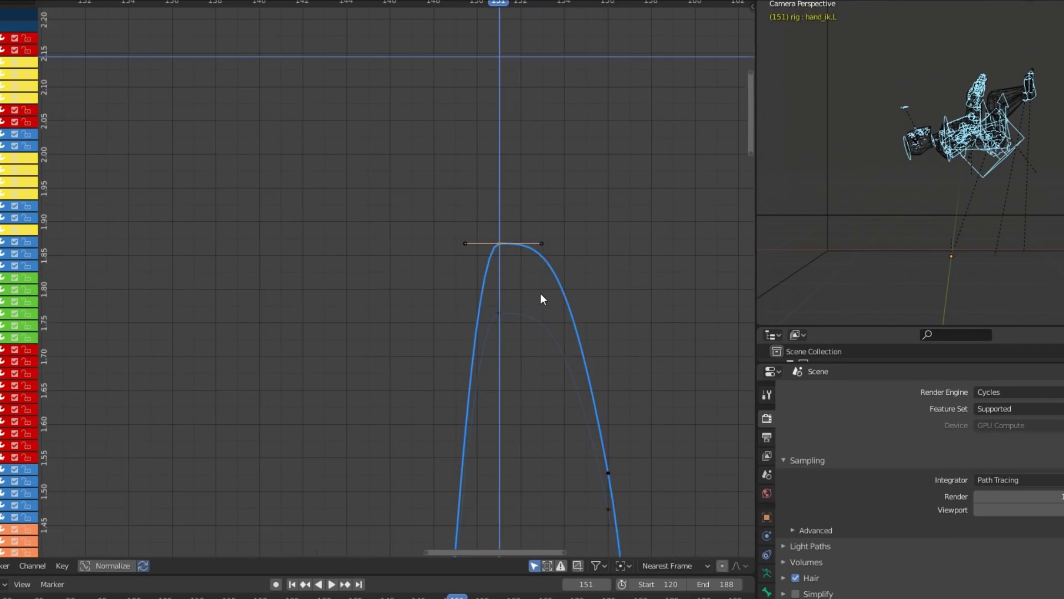
click(541, 244)
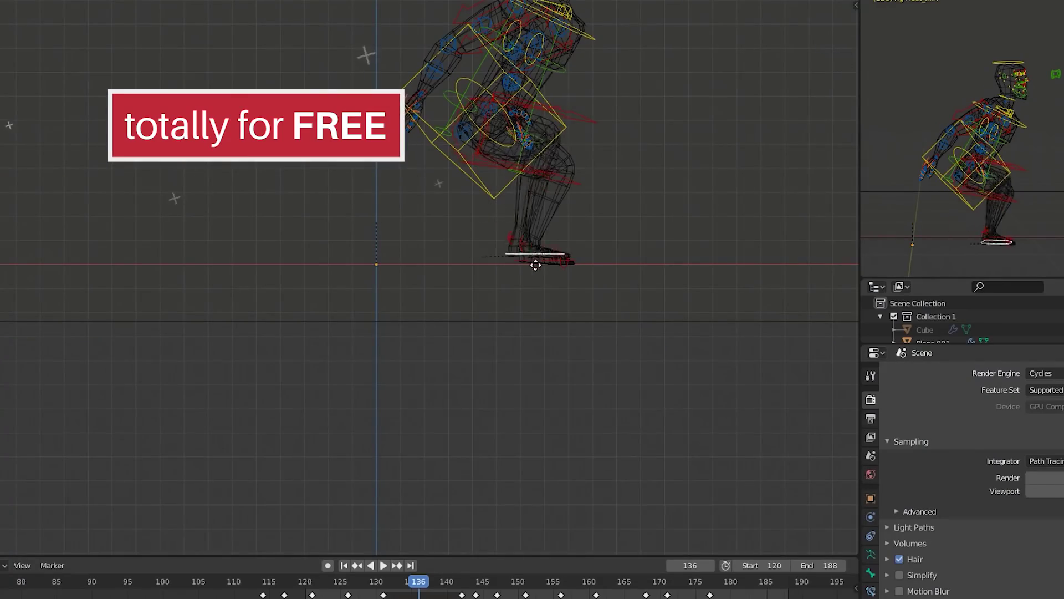
drag(535, 265, 598, 233)
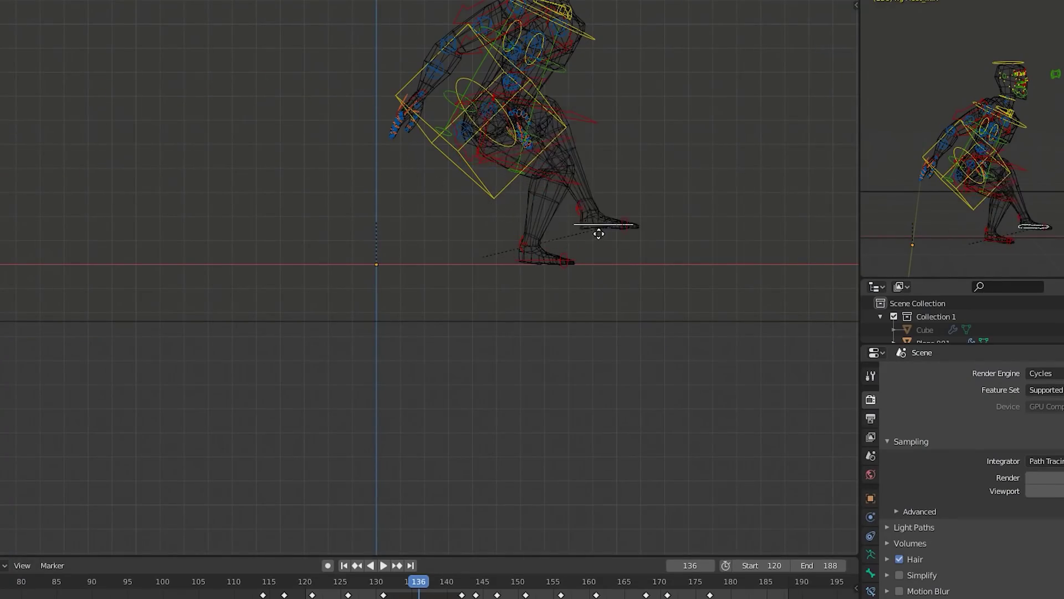
Scroll through blenderartists.org and the blender.org features page
scroll(451, 277, up, 5)
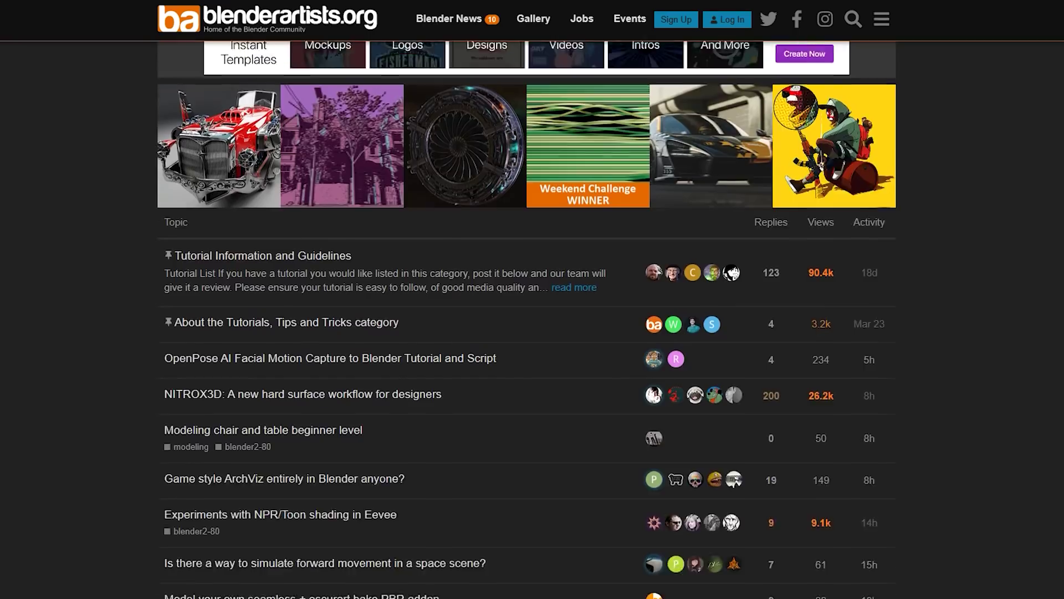
scroll(527, 320, down, 5)
scroll(532, 299, down, 3)
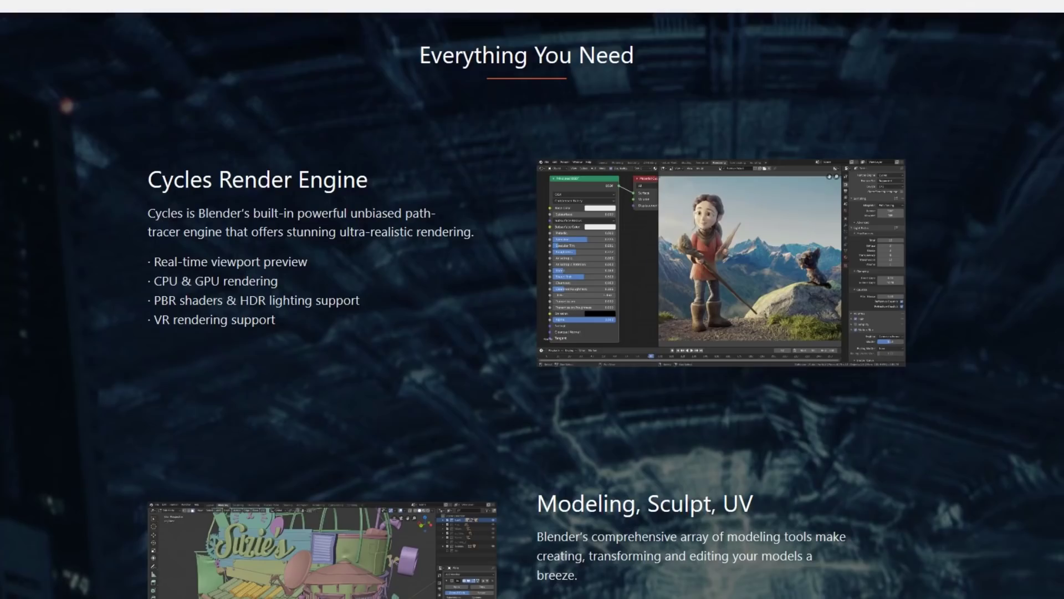
scroll(532, 299, down, 5)
scroll(532, 300, down, 5)
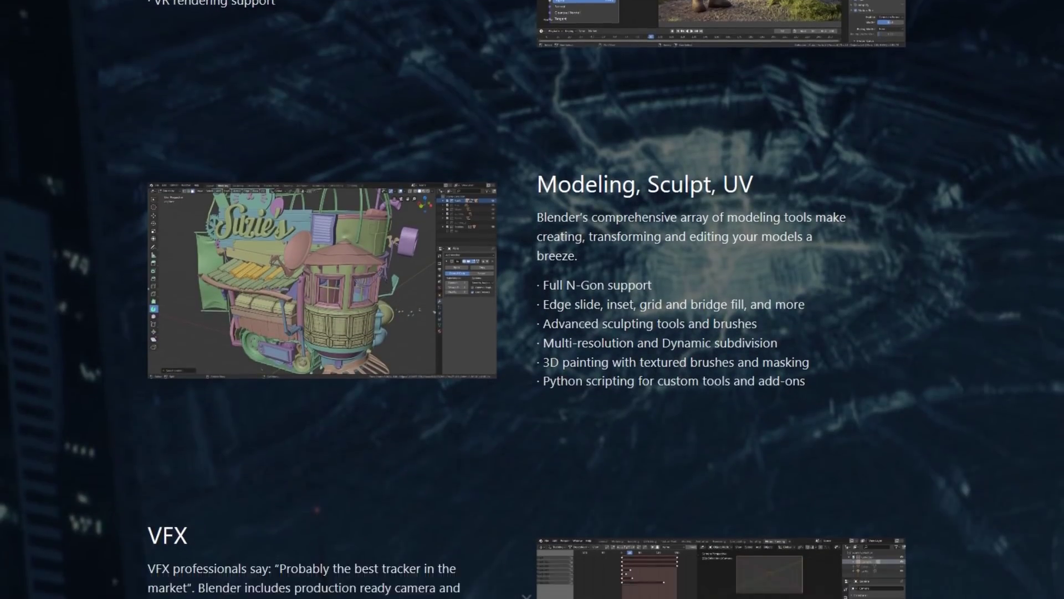
scroll(532, 299, down, 7)
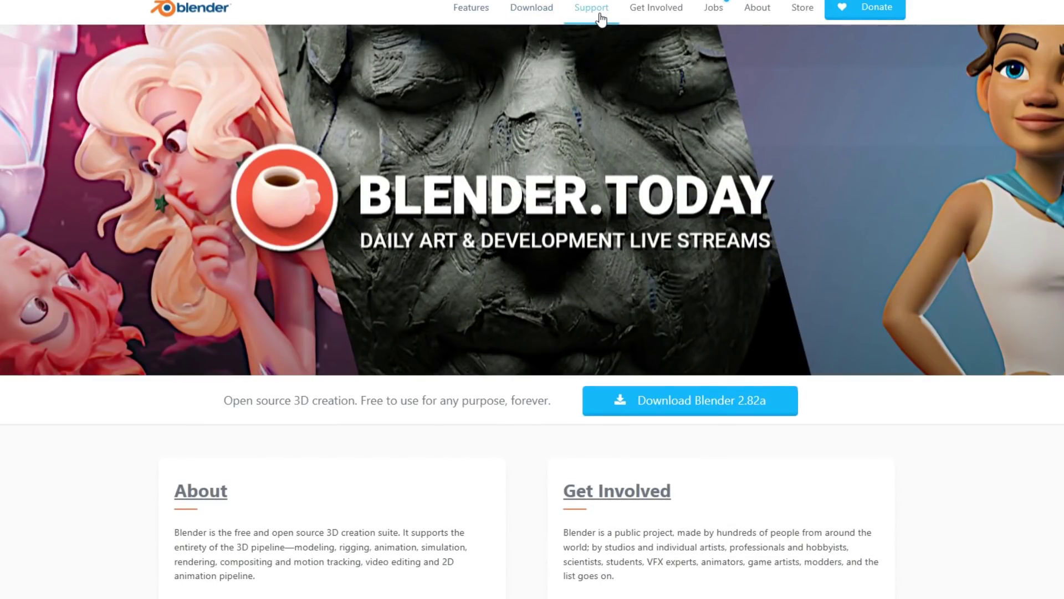
Go to blender.org's Support section and open the free tutorials page
click(601, 20)
click(490, 238)
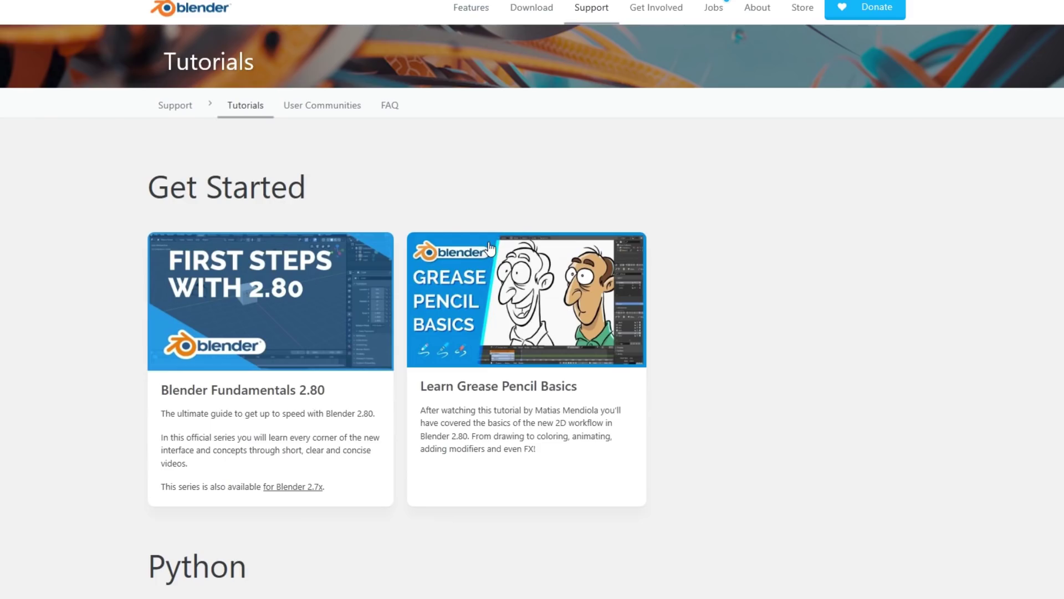
scroll(532, 311, down, 2)
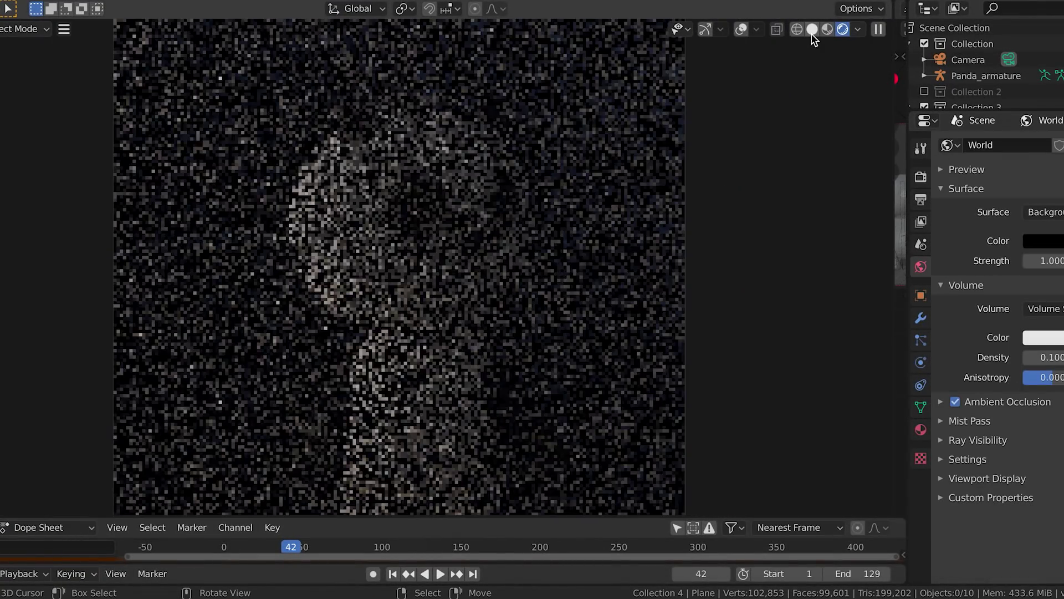
Switch the panda scene to Solid shading and orbit to view the panda sideways
click(812, 29)
scroll(534, 346, down, 5)
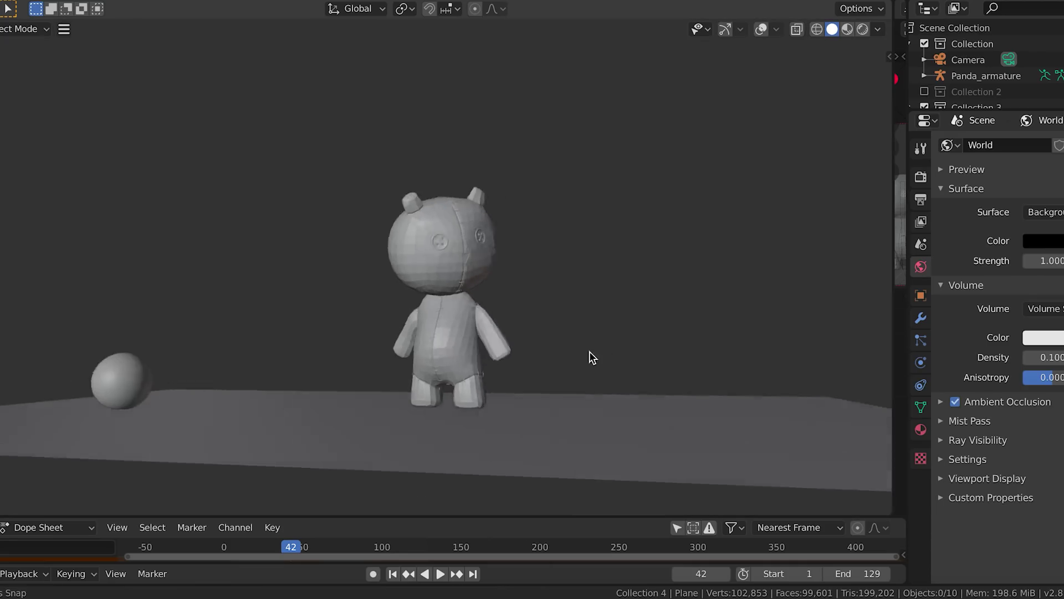
drag(590, 351, 537, 328)
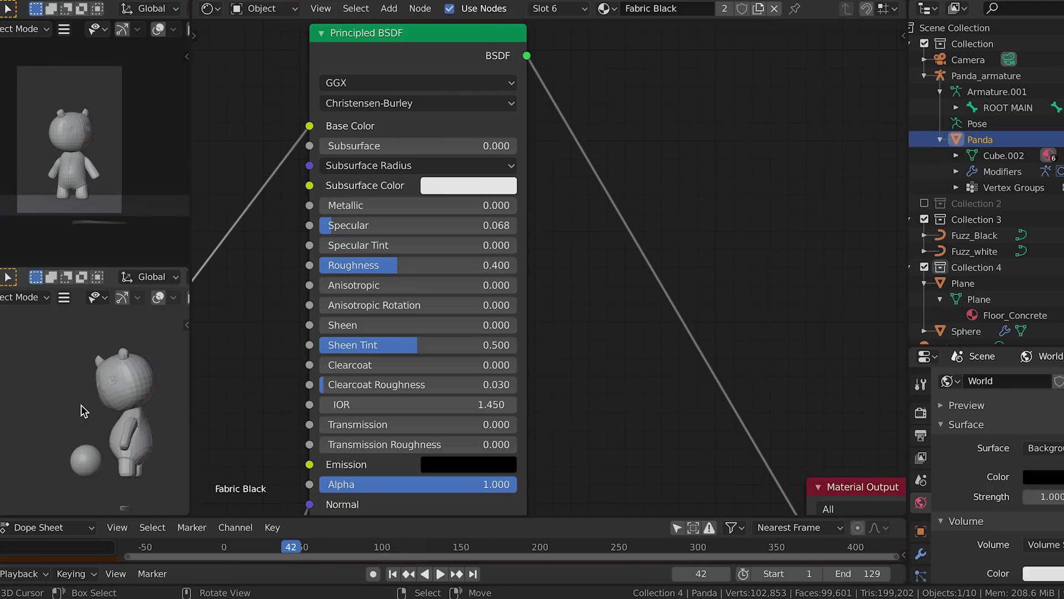
Navigate the Shader Editor to show the Fabric Black material's nodes
scroll(81, 410, up, 3)
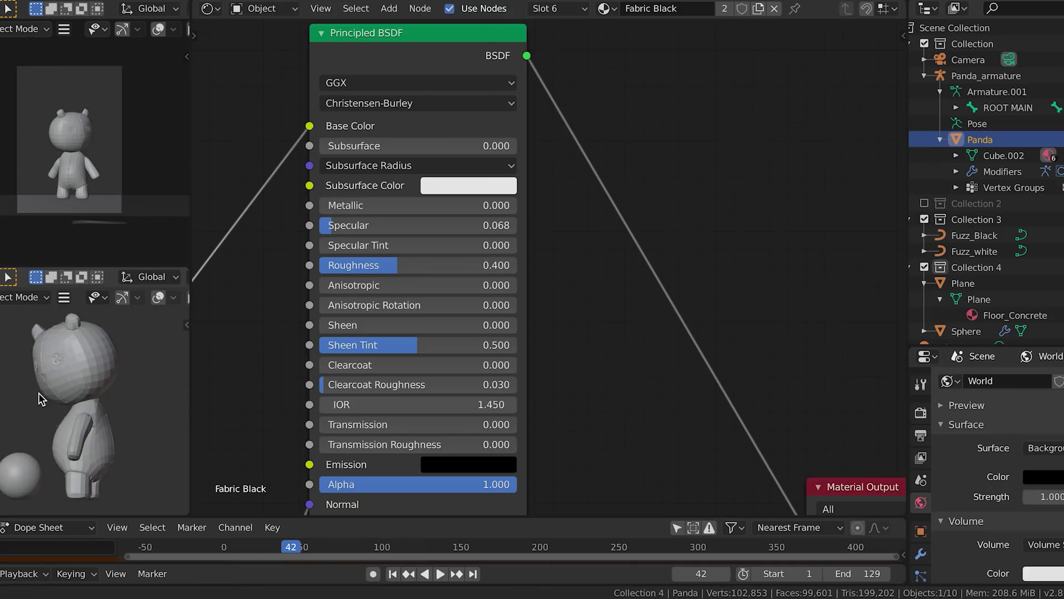
scroll(50, 396, up, 1)
scroll(499, 241, left, 10)
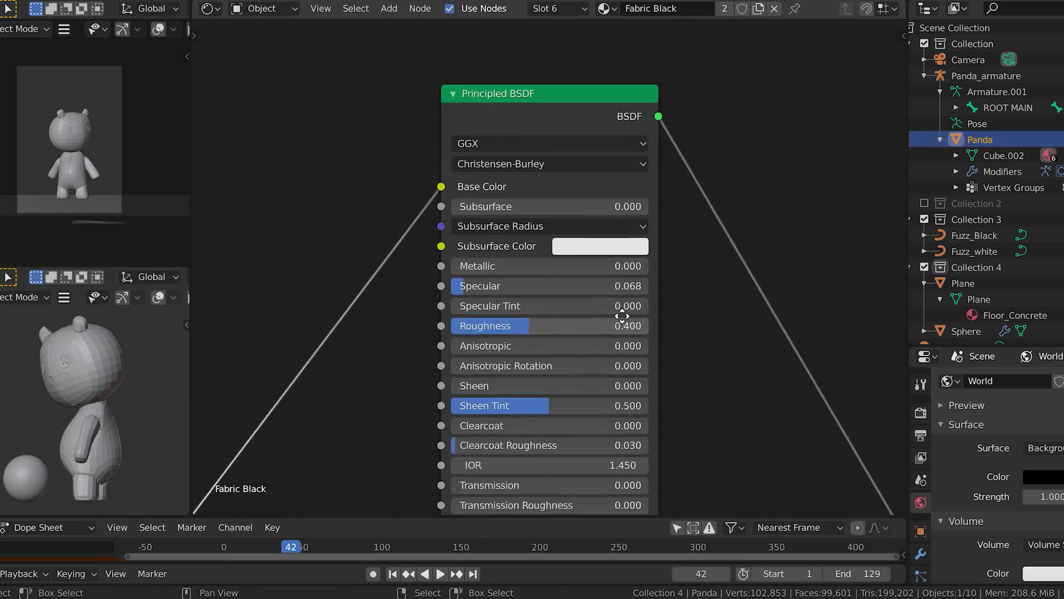
scroll(648, 392, up, 5)
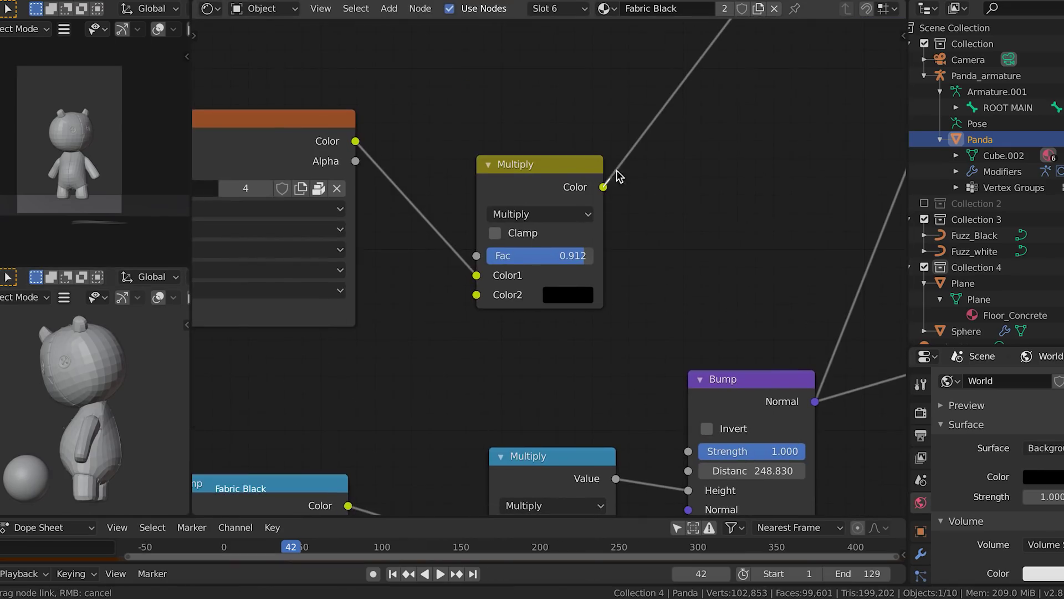
drag(634, 219, 433, 126)
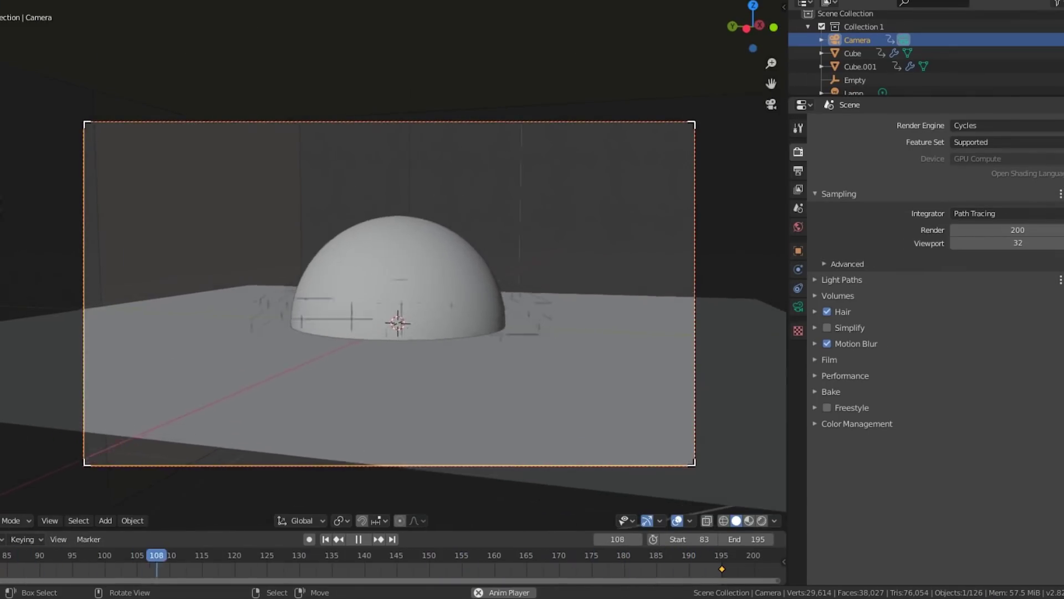
Try Material Preview and Rendered shading with Eevee, then switch the dome scene to X-ray wireframe
click(748, 520)
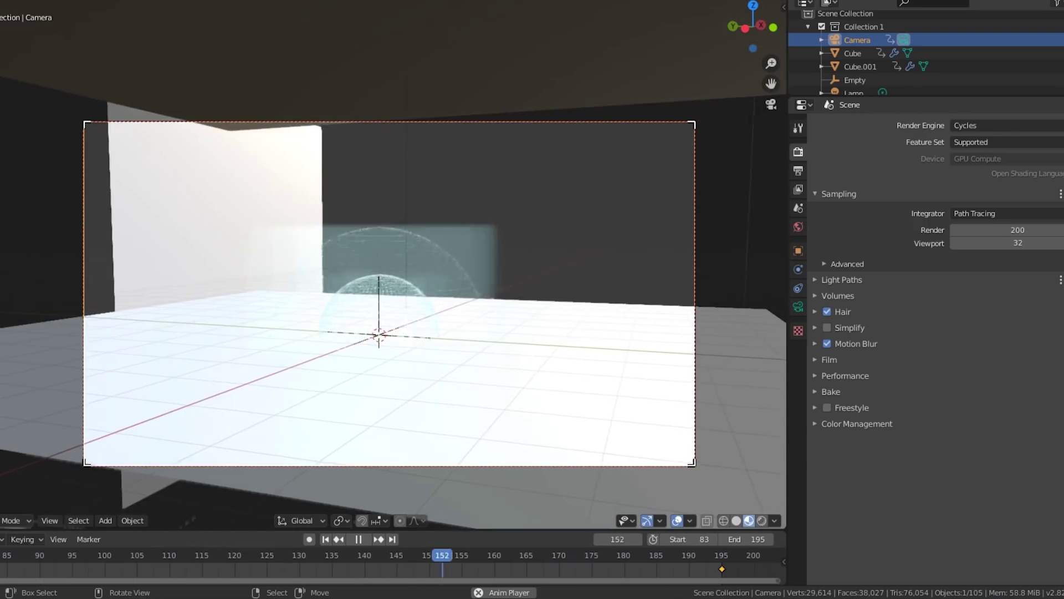
click(761, 520)
click(1006, 125)
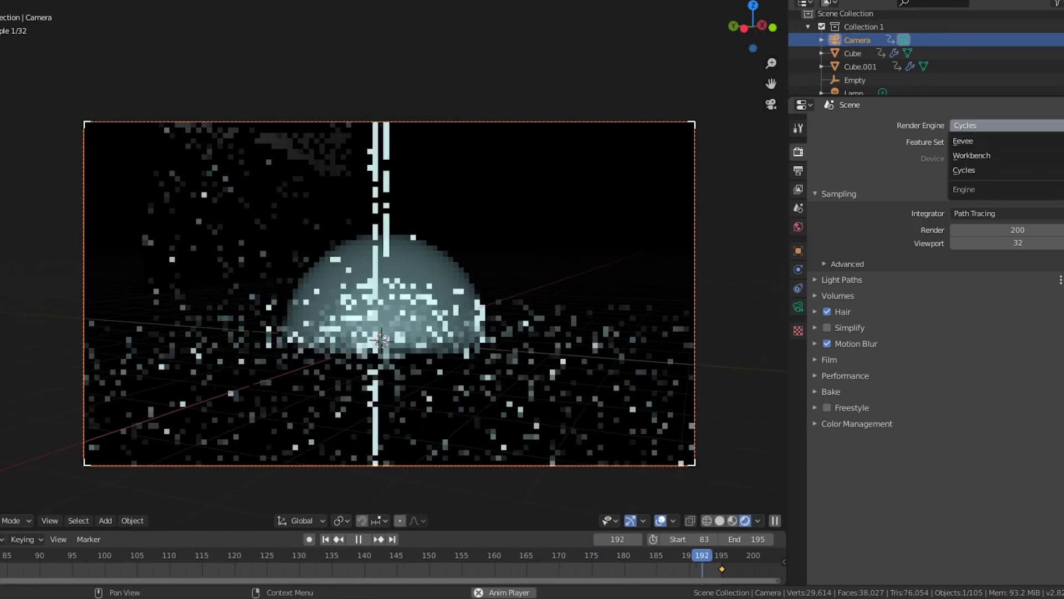
click(975, 141)
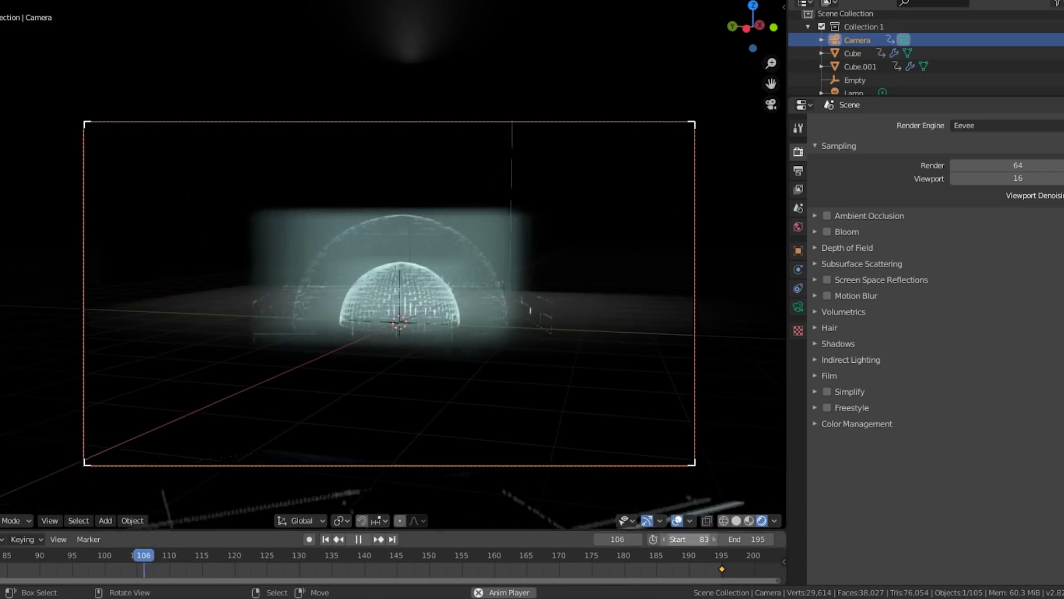
key(shift+z)
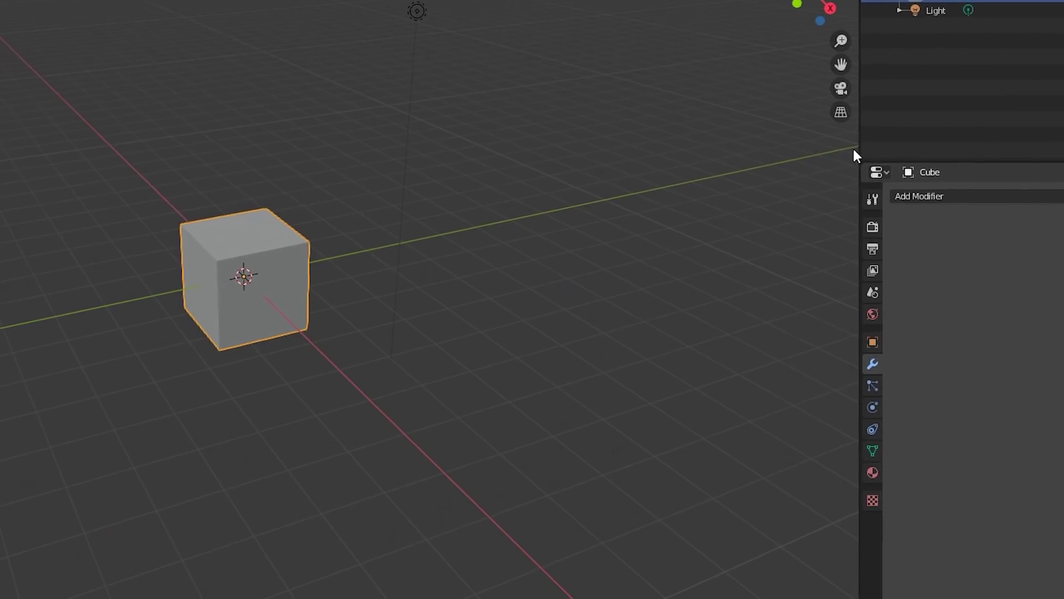
Widen the Properties area and bring up the cube's Add Modifier list
drag(865, 147, 158, 148)
click(340, 191)
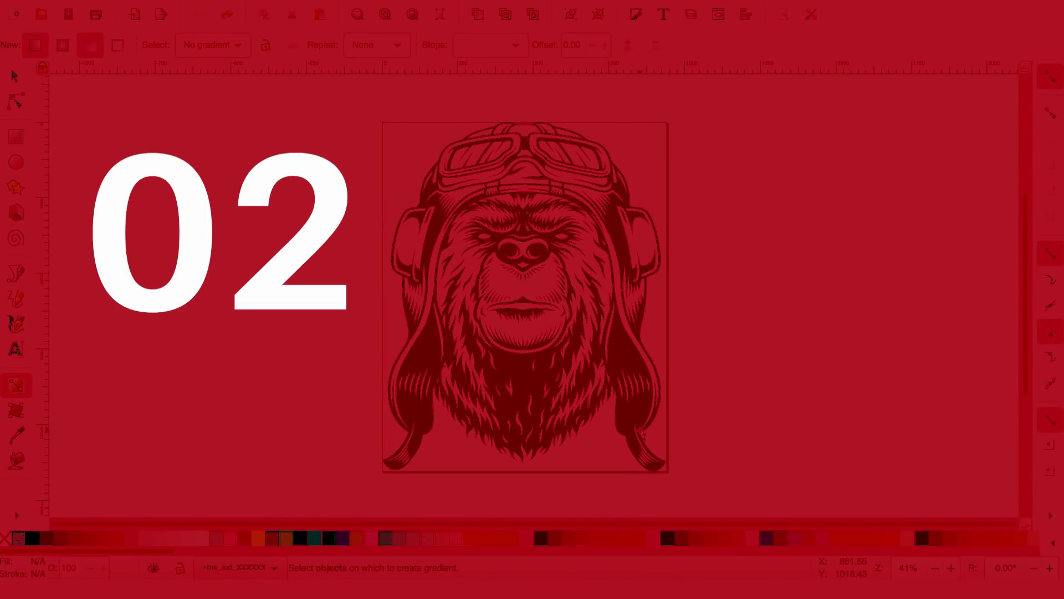
Drag a linear gradient across the bear, move its end node to the chin, and type 'inkscape'
drag(425, 166, 577, 363)
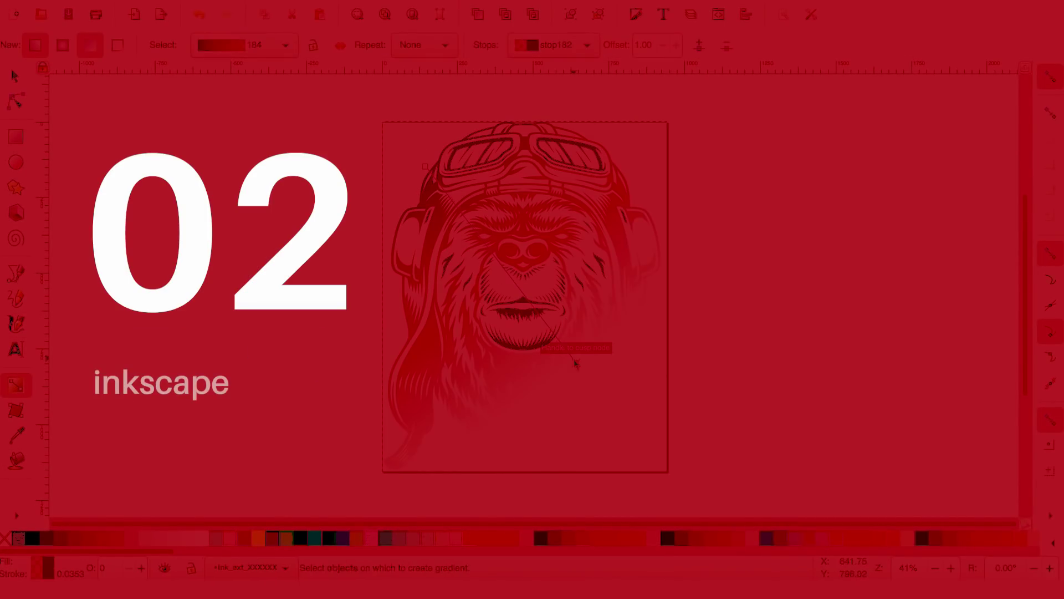
drag(558, 204, 471, 290)
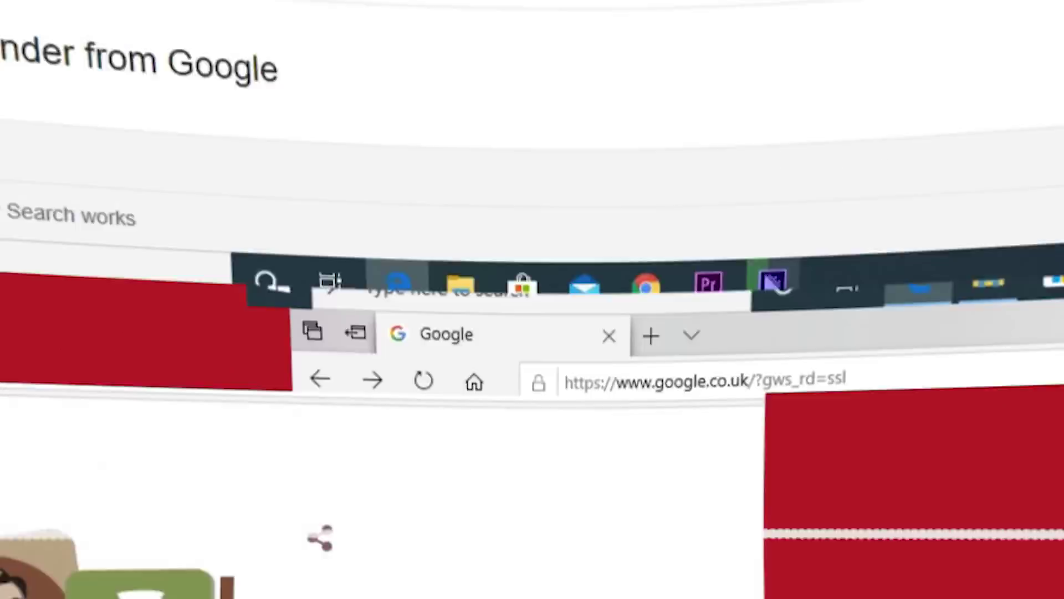
text(inkscape)
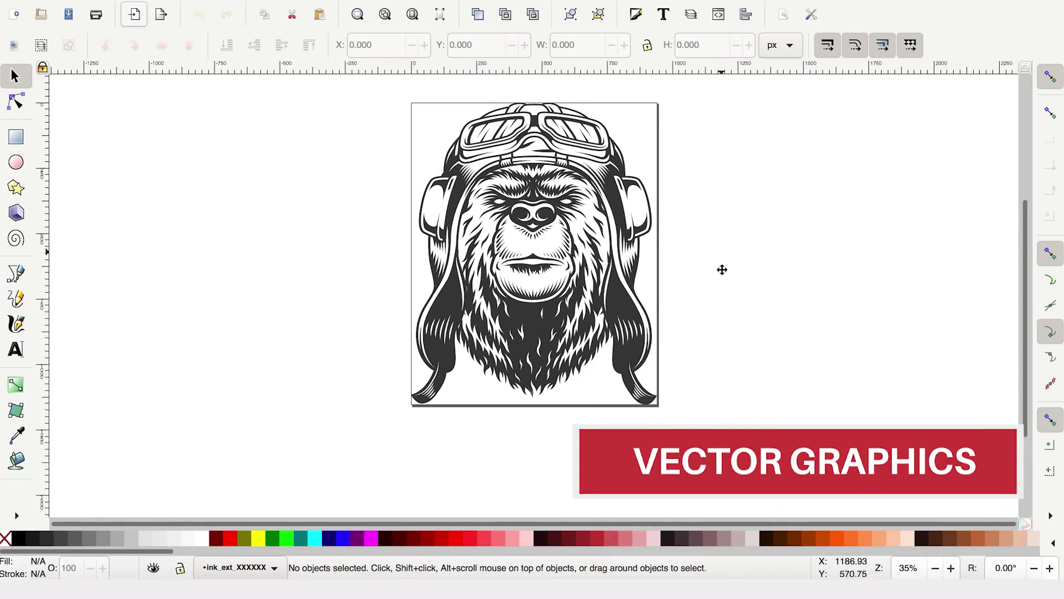
Zoom to 100%, drag a dark-to-transparent gradient over the bear, then draw an S-shaped stroke
scroll(722, 281, up, 2)
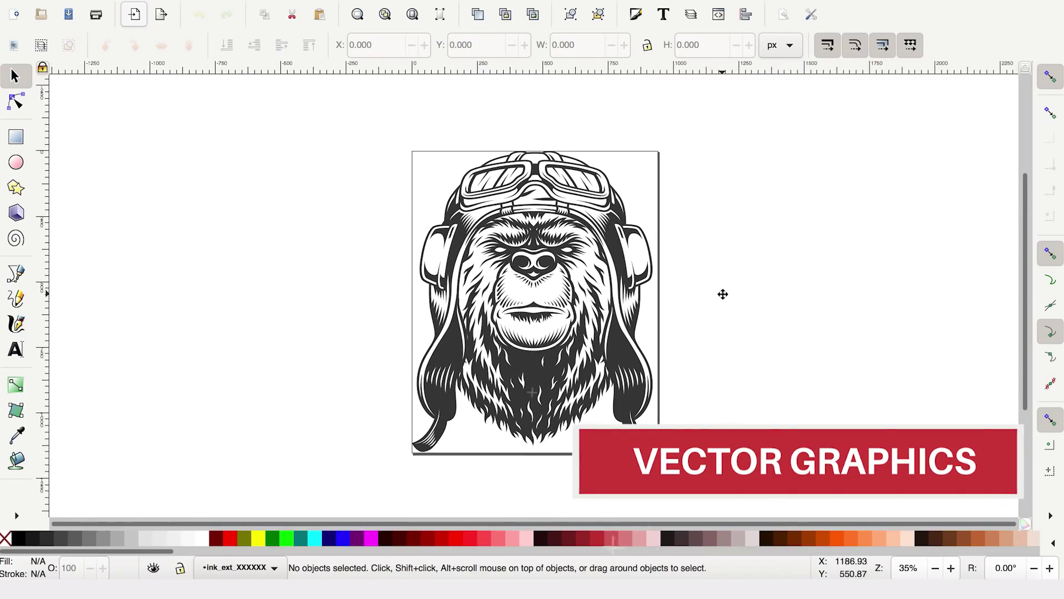
key(1)
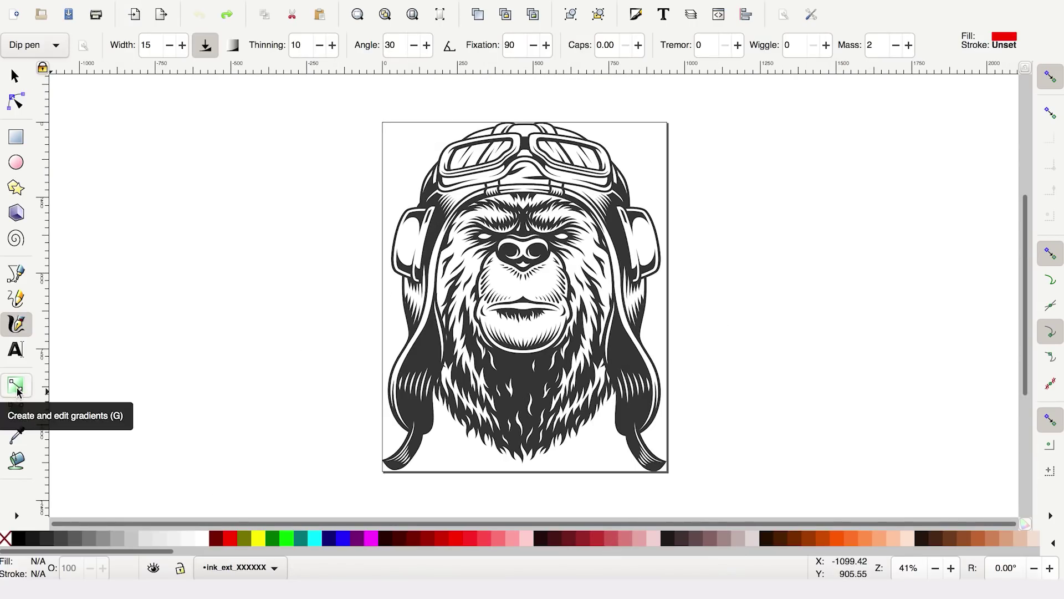
click(16, 391)
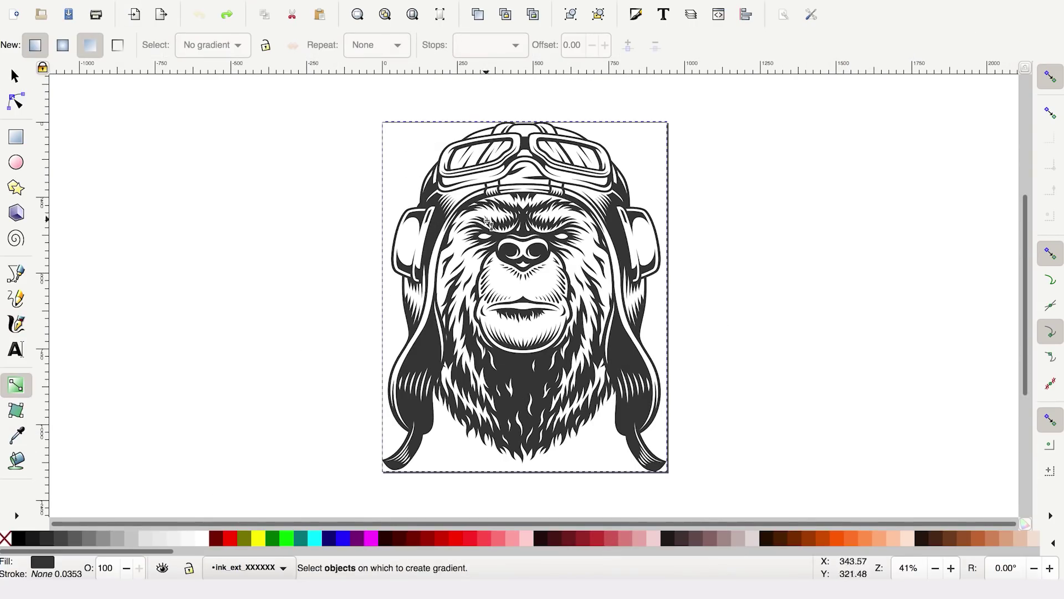
mouse_move(425, 166)
mouse_down()
mouse_move(576, 362)
mouse_move(591, 315)
mouse_move(557, 204)
mouse_move(487, 283)
mouse_move(504, 364)
mouse_move(554, 396)
mouse_up()
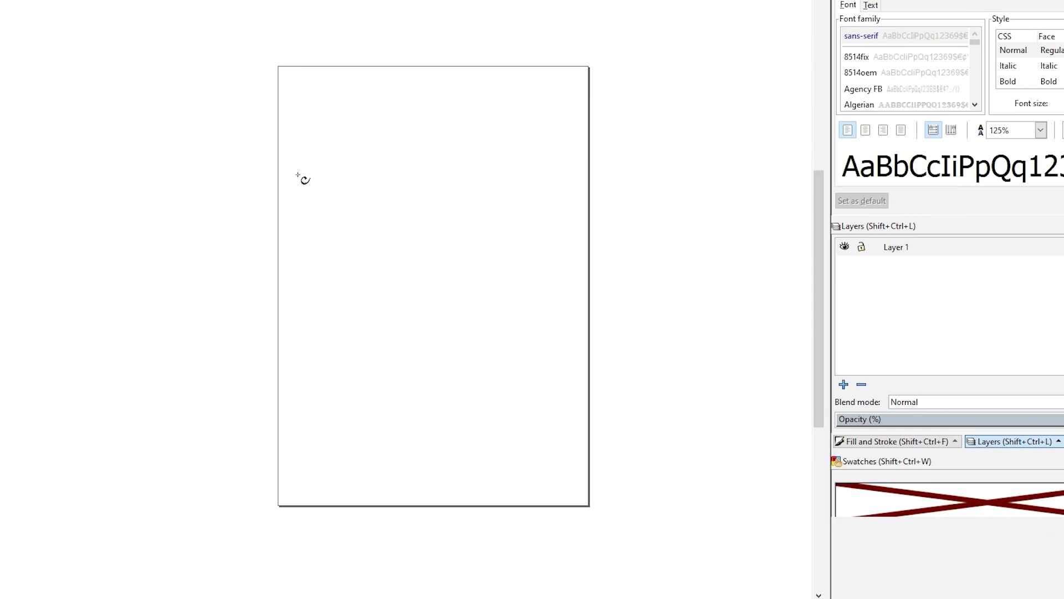
mouse_move(300, 175)
mouse_down()
mouse_move(383, 377)
mouse_move(391, 473)
mouse_up()
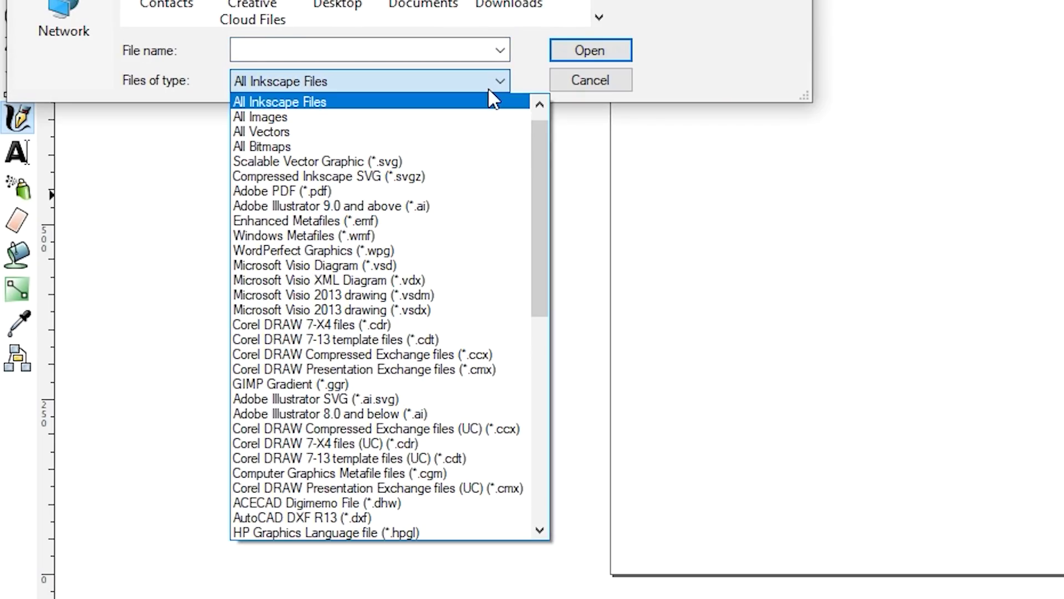
Cancel the Open dialog and browse the Object, Edit, File, Path and Filters menus
drag(542, 138, 565, 109)
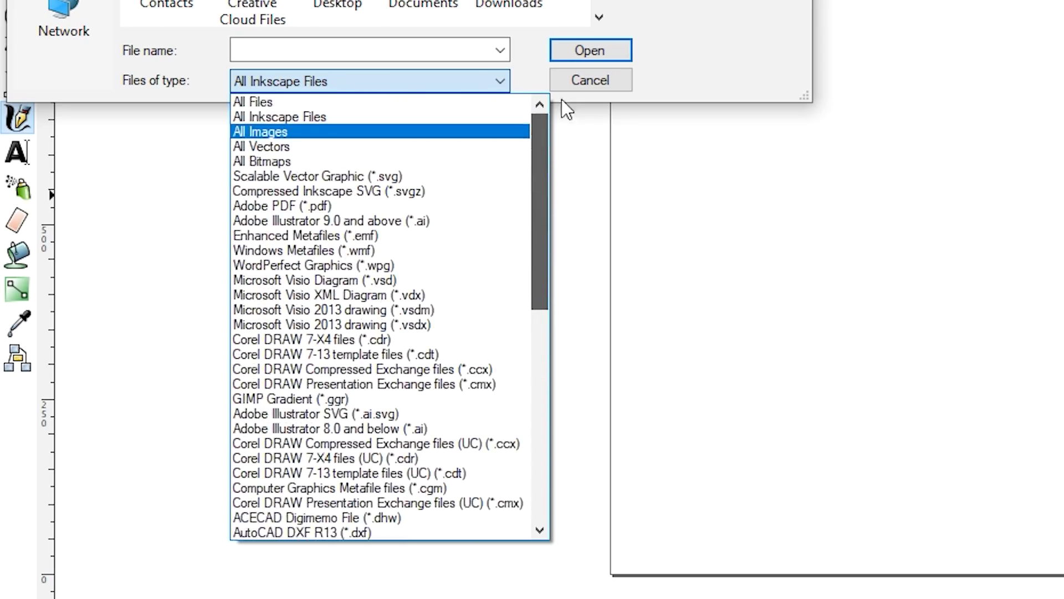
click(585, 83)
click(145, 8)
mouse_move(111, 11)
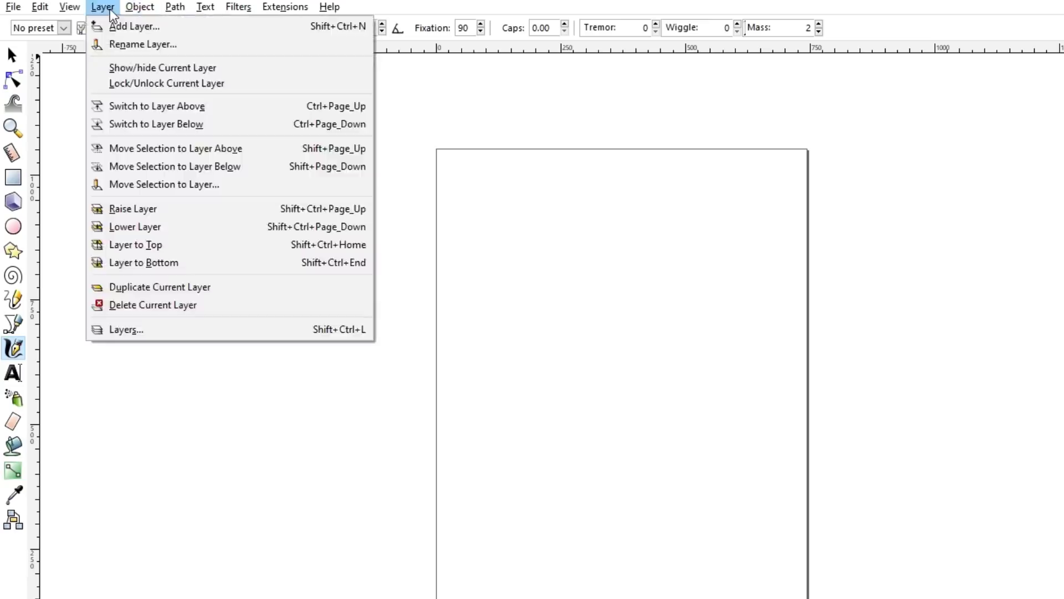
click(42, 8)
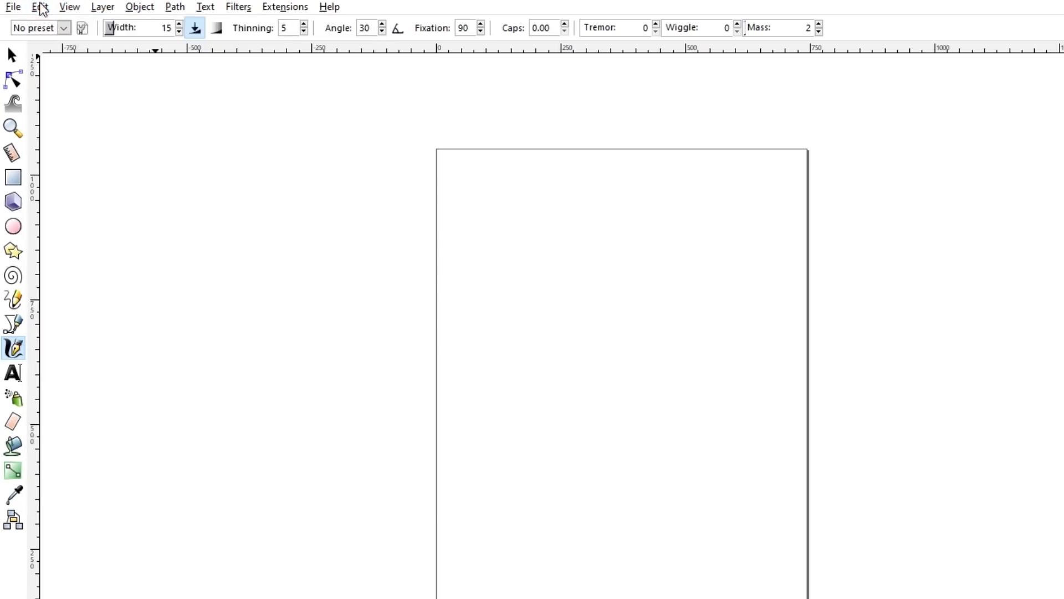
click(13, 7)
click(13, 7)
click(174, 7)
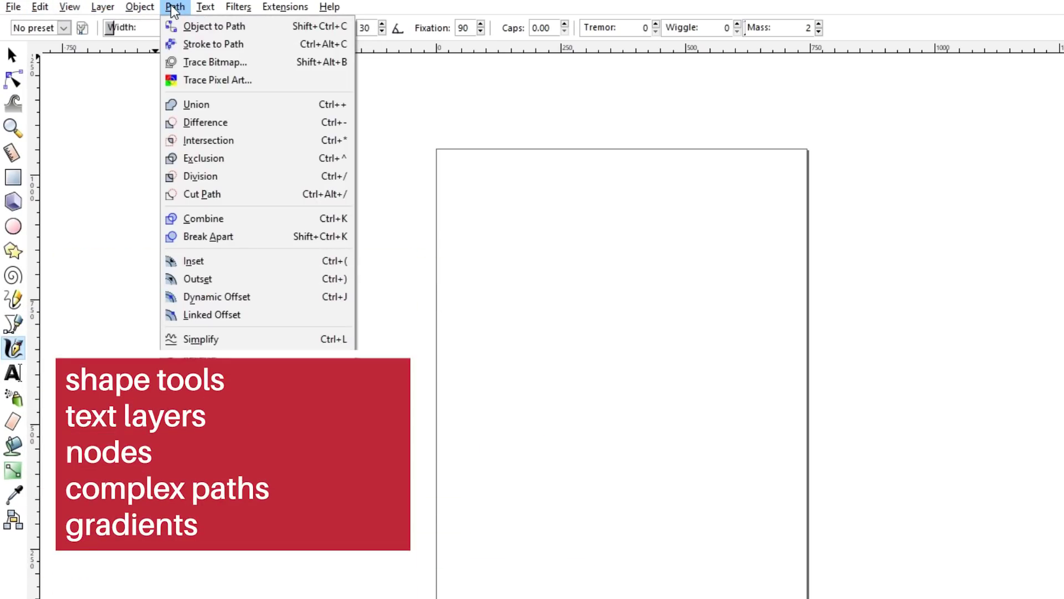
mouse_move(236, 11)
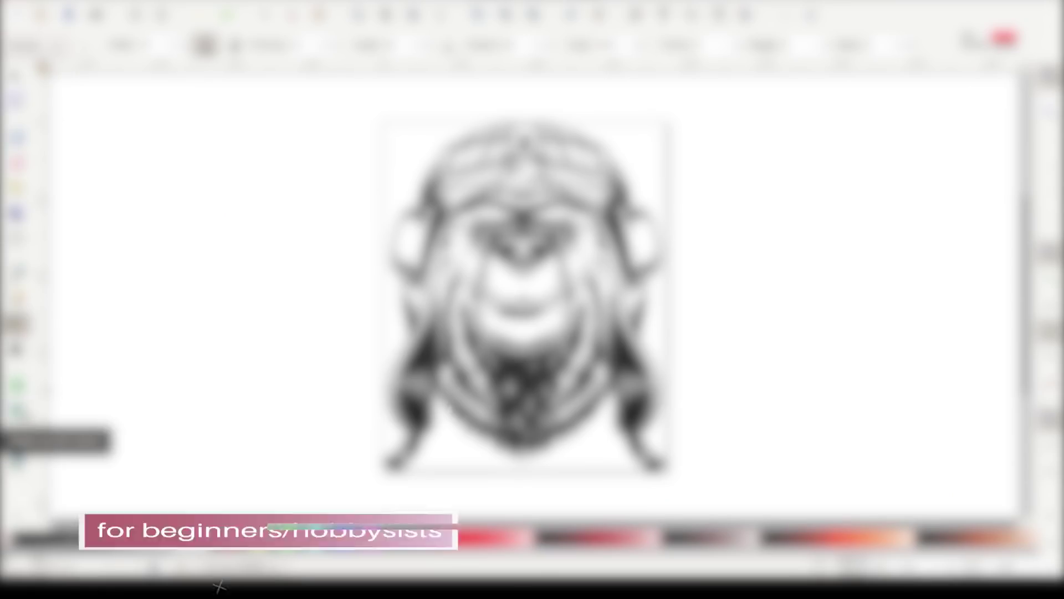
Activate a lower tool in Inkscape's left toolbox while the bear illustration is on the canvas
click(18, 388)
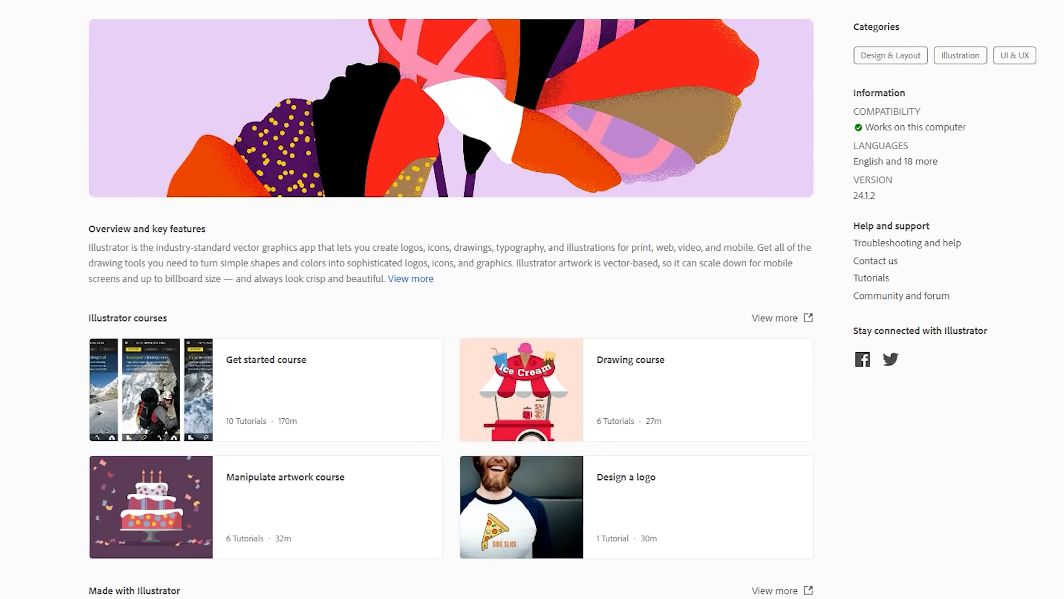
Scroll through Illustrator's overview page, then the Inkscape features list down to Rendering
scroll(563, 299, down, 3)
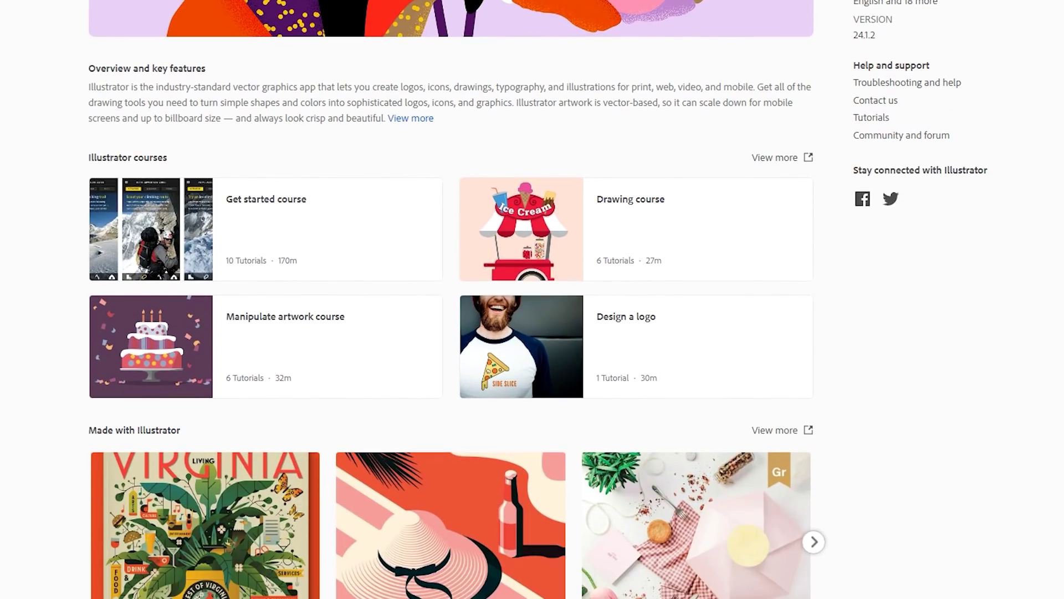
scroll(563, 299, up, 3)
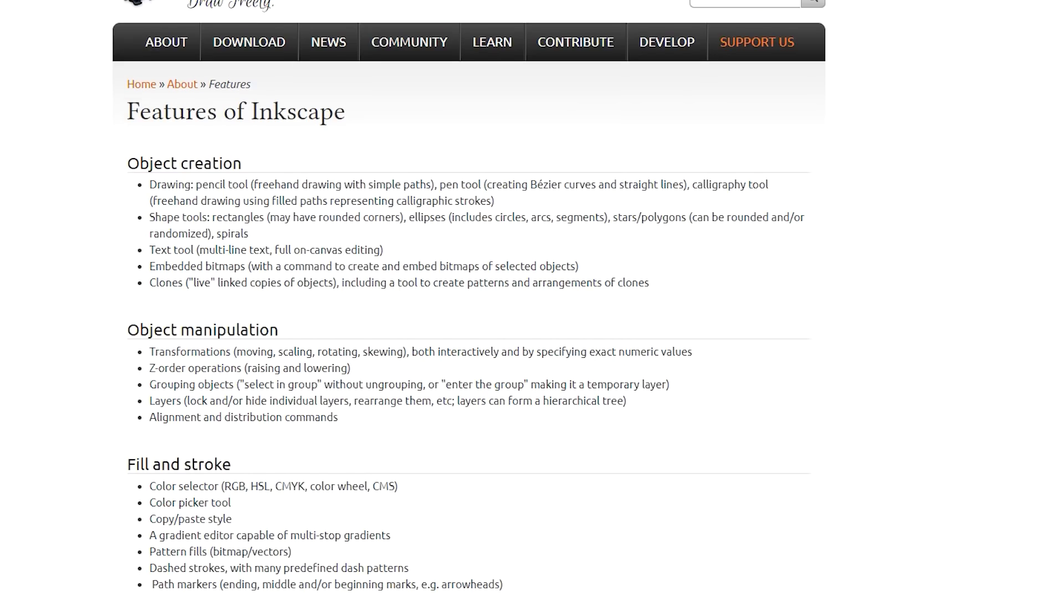
scroll(469, 295, down, 2)
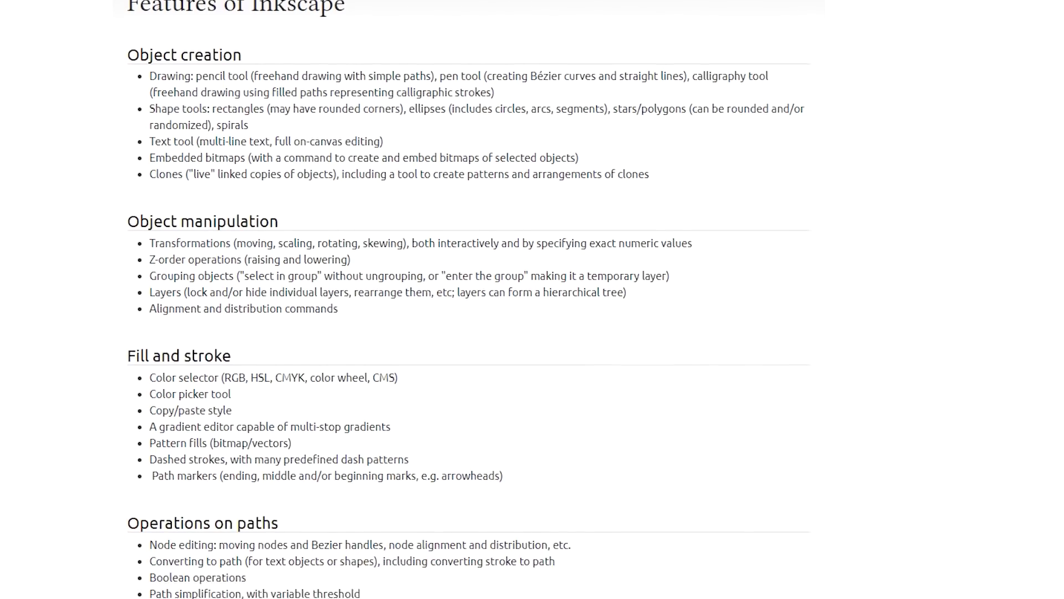
scroll(469, 294, down, 5)
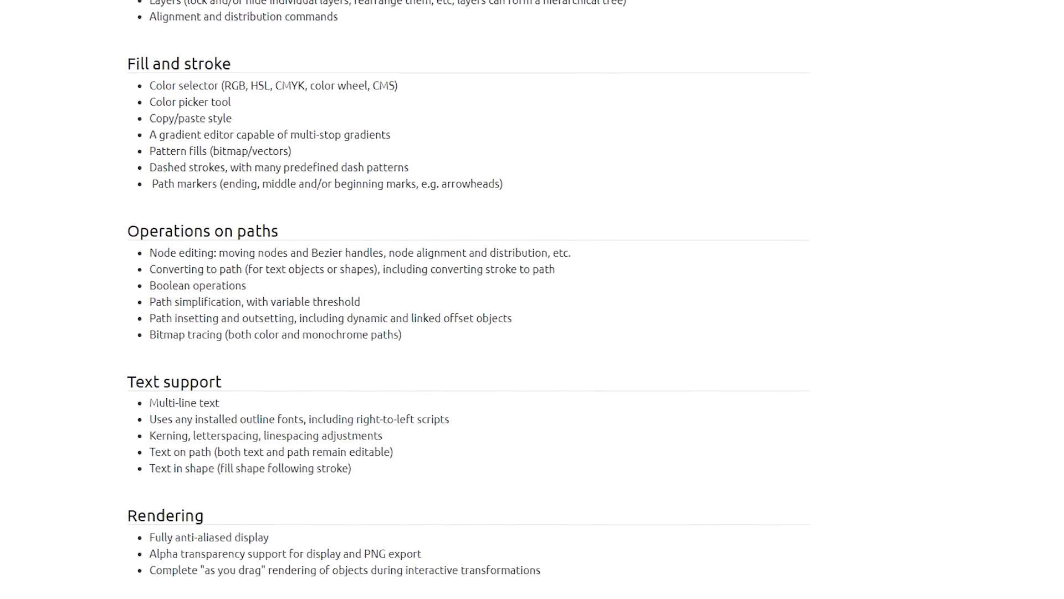
scroll(469, 295, down, 3)
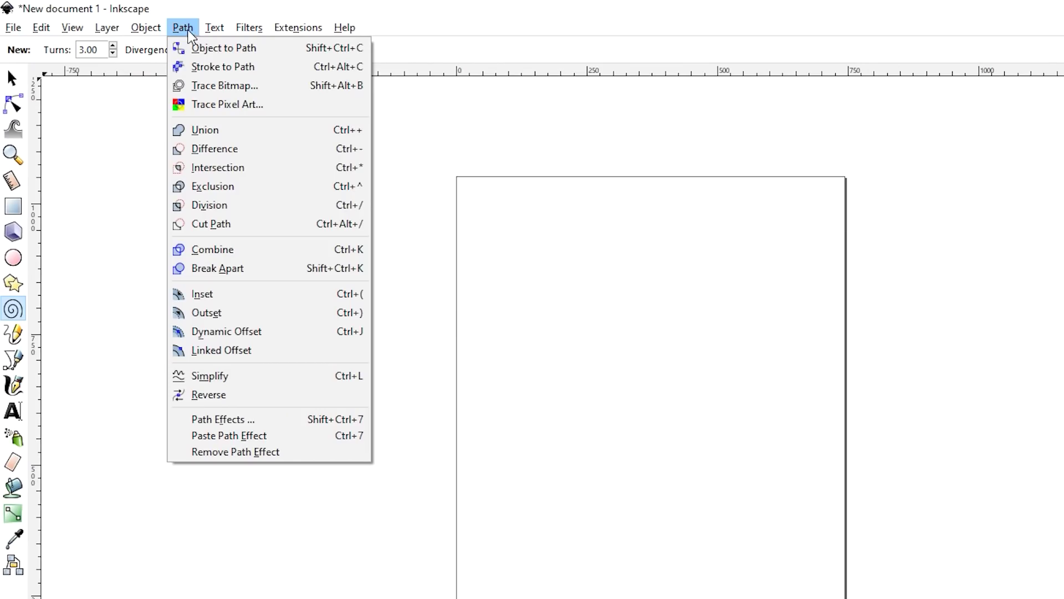
Look over Inkscape's File, Path and Help menus in turn, closing each one
click(12, 28)
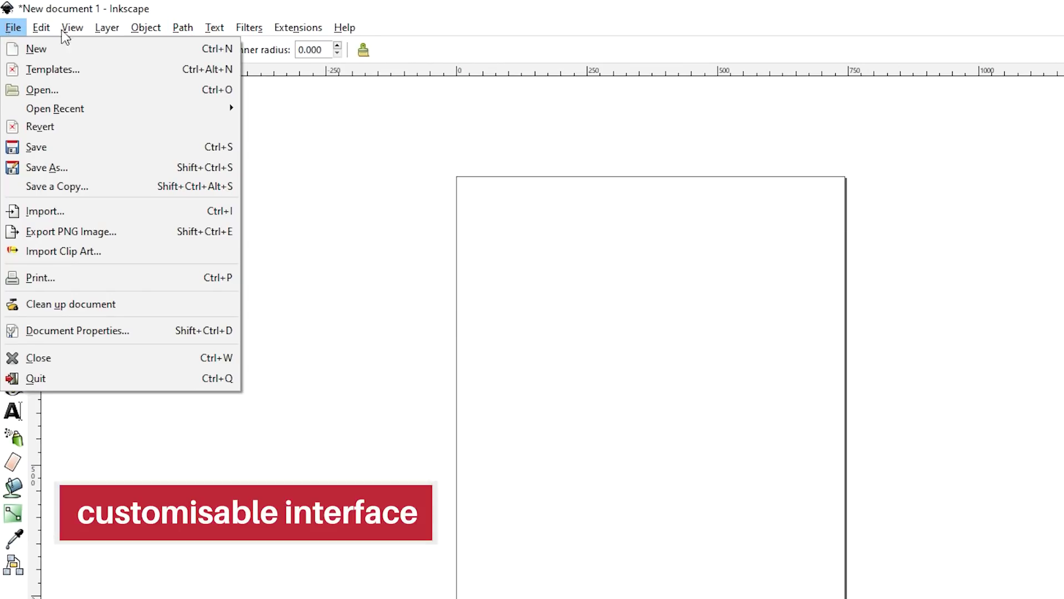
key(Escape)
click(177, 29)
key(Escape)
click(355, 28)
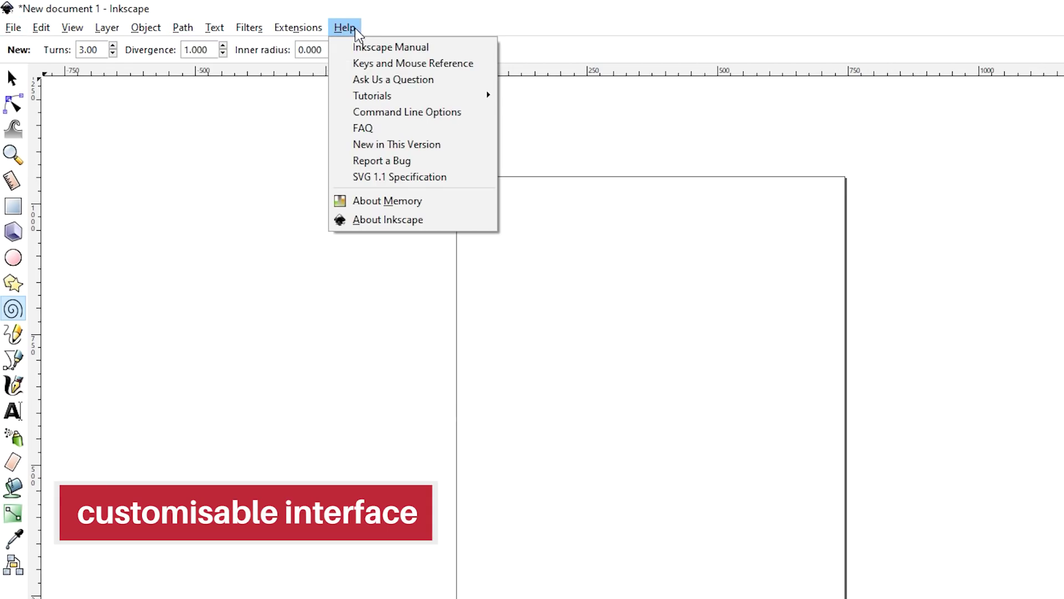
click(354, 33)
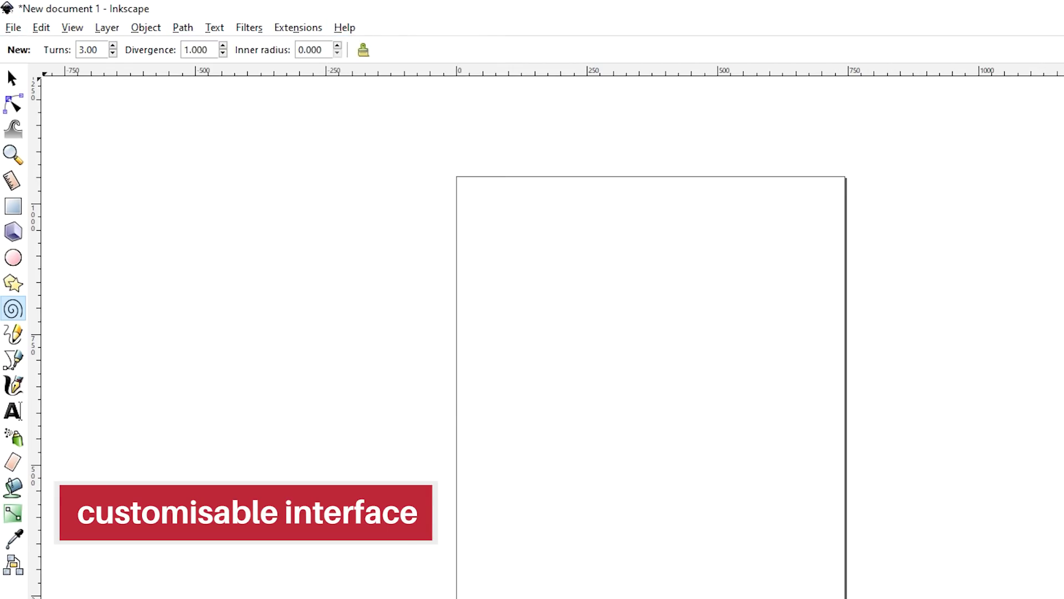
Open the Inkscape extensions gallery on inkscape.org and scroll through it
click(537, 346)
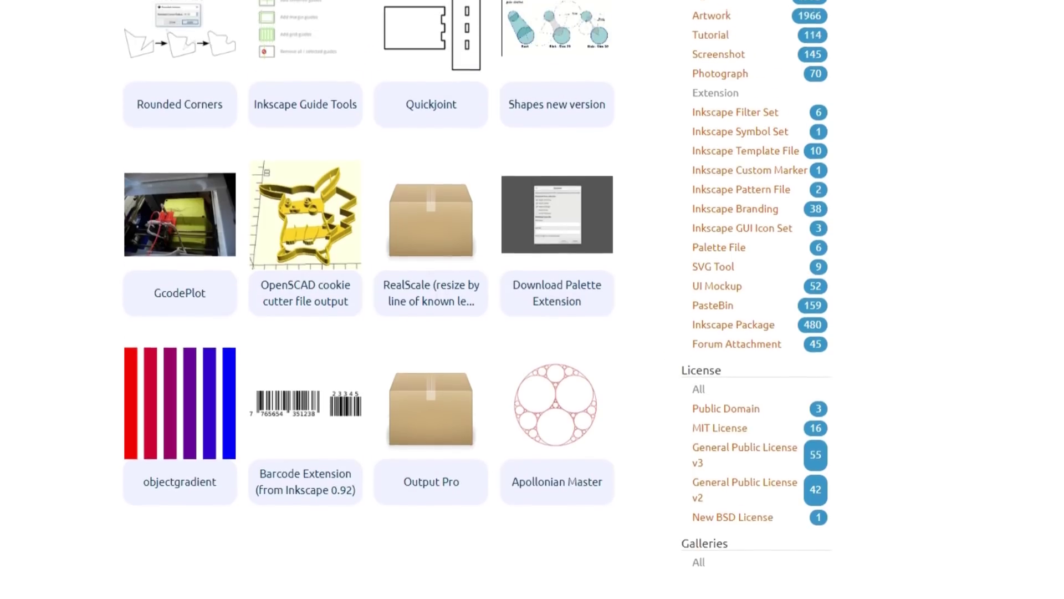
scroll(476, 299, up, 8)
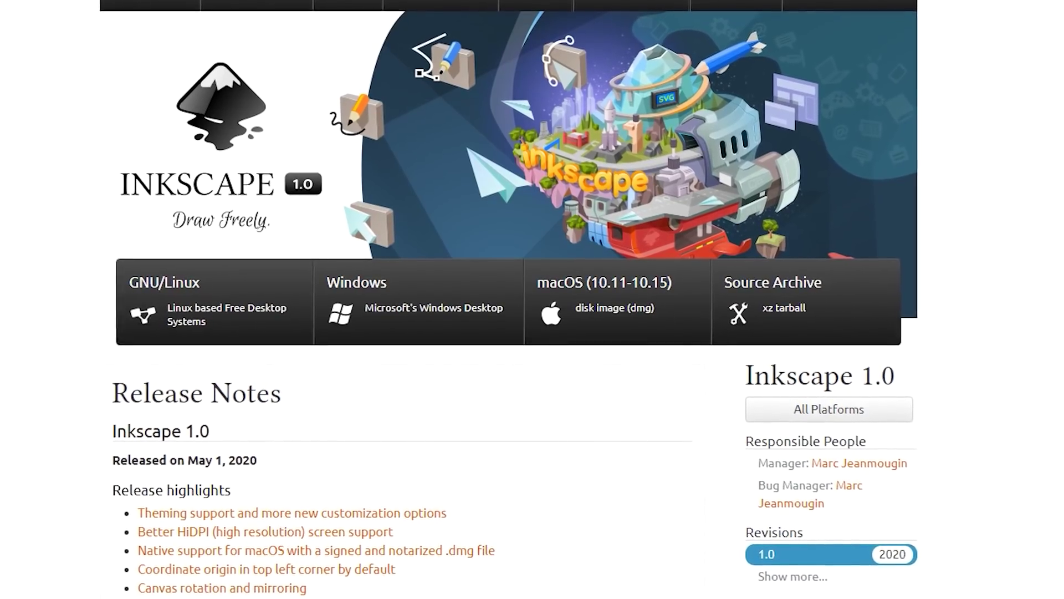
scroll(510, 299, down, 1)
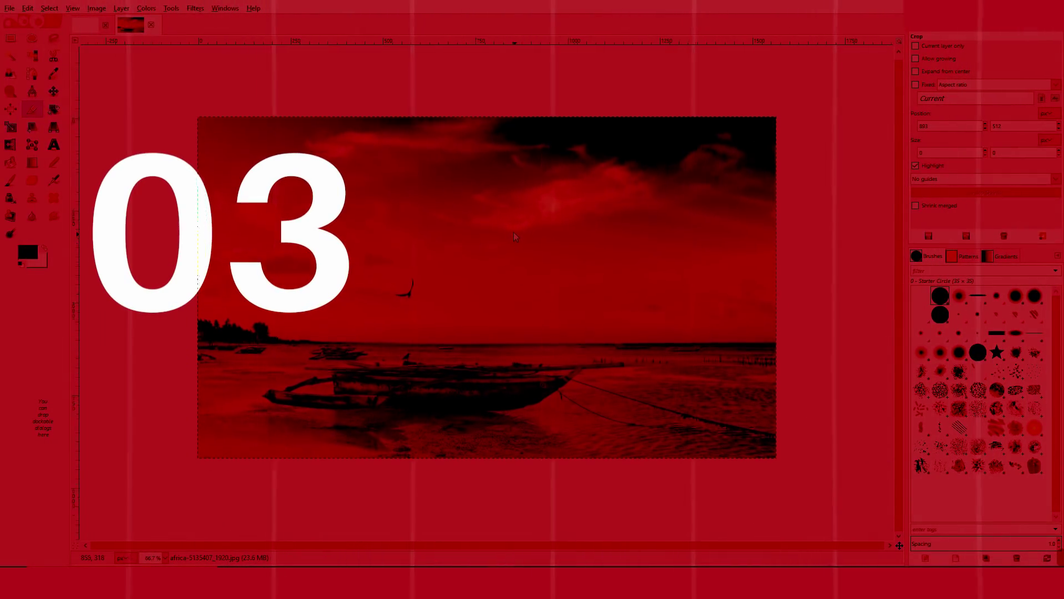
Bring up the Filters > Noise > Random Pick dialog on the beach photo
click(195, 7)
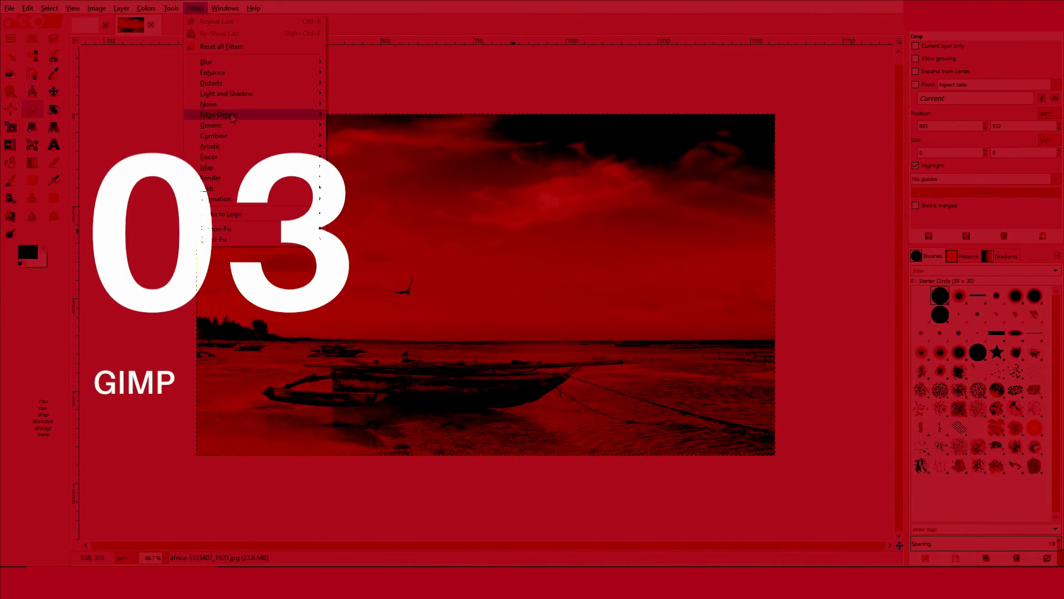
mouse_move(246, 108)
click(349, 125)
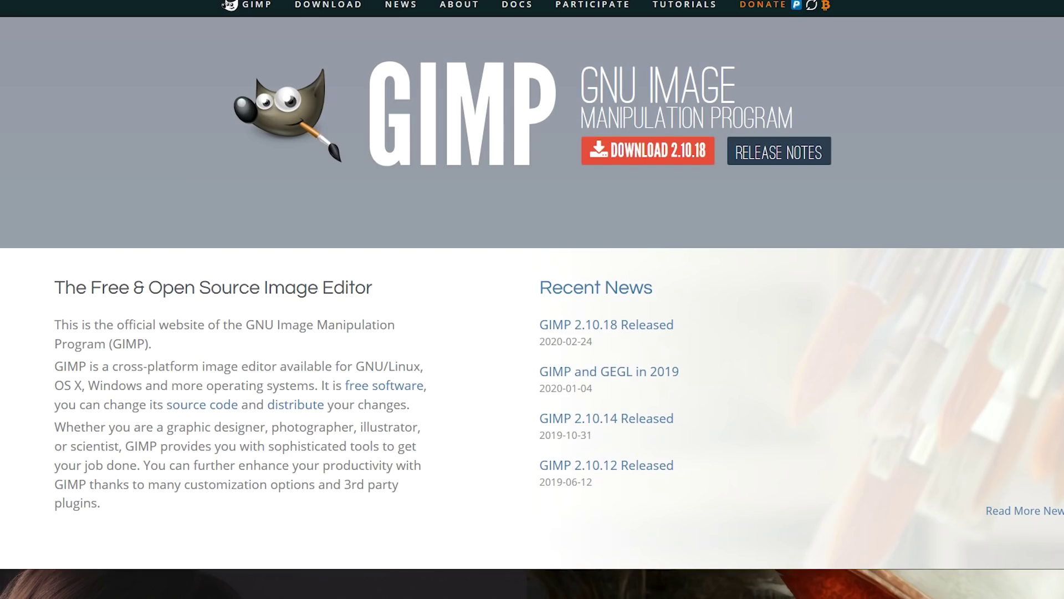
scroll(532, 300, down, 7)
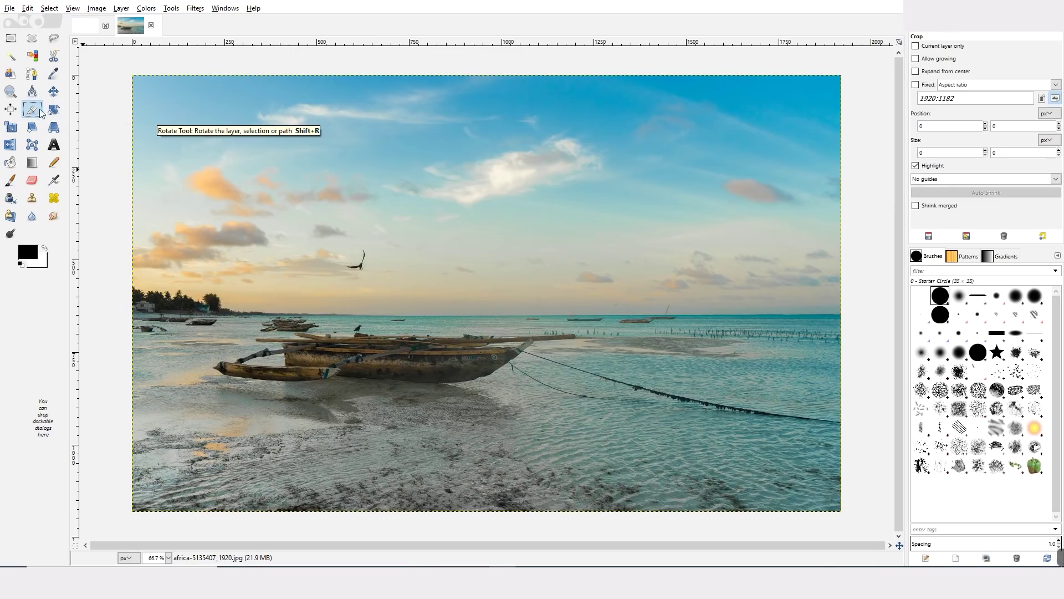
Crop the photo to 1568×926, then reopen Random Pick at 50% randomization, 1 repeat
drag(149, 88, 727, 430)
click(477, 277)
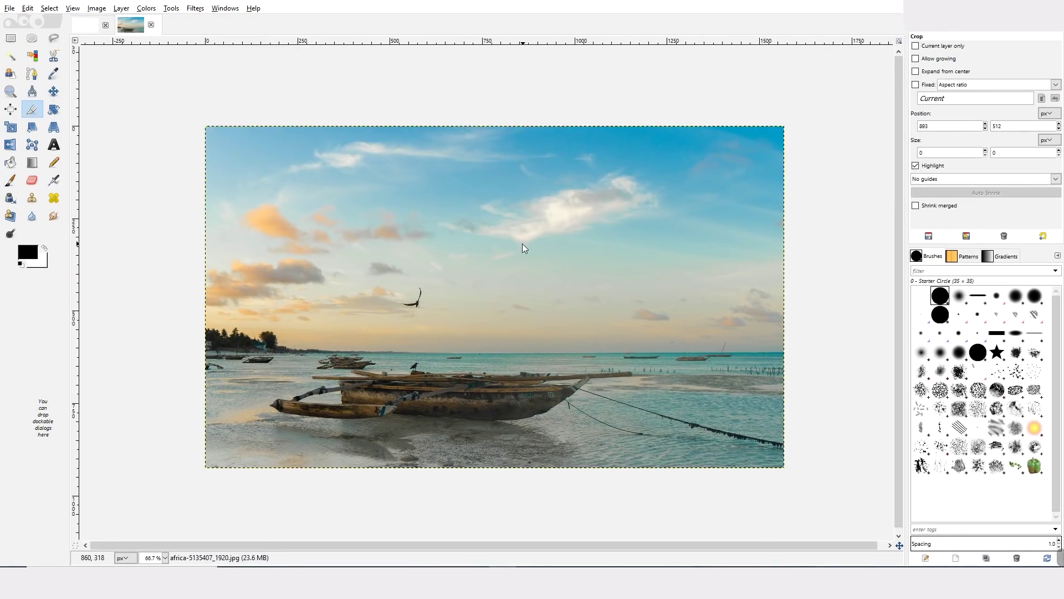
click(195, 8)
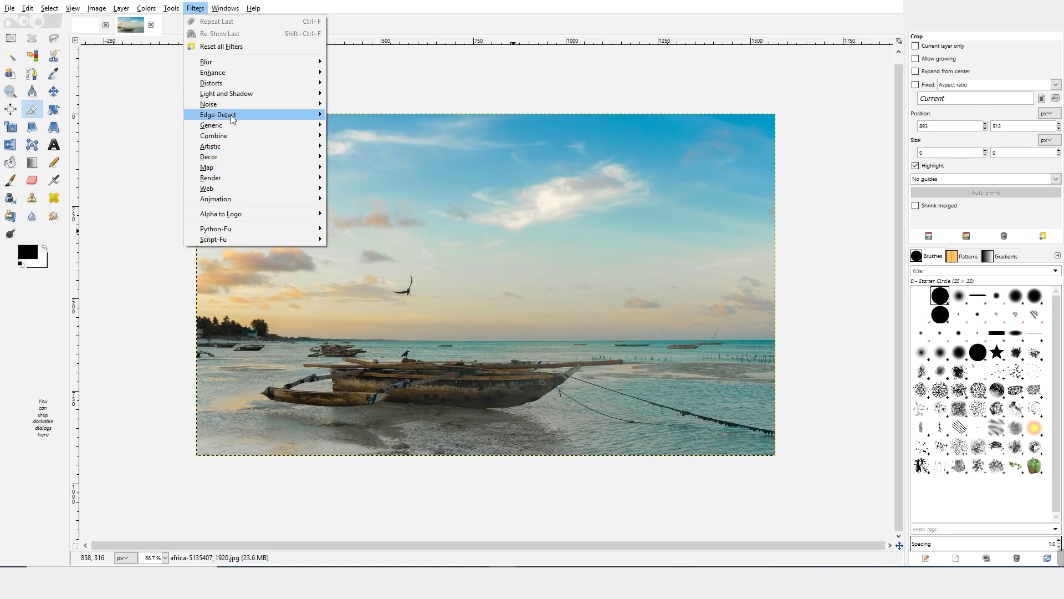
mouse_move(240, 105)
click(349, 125)
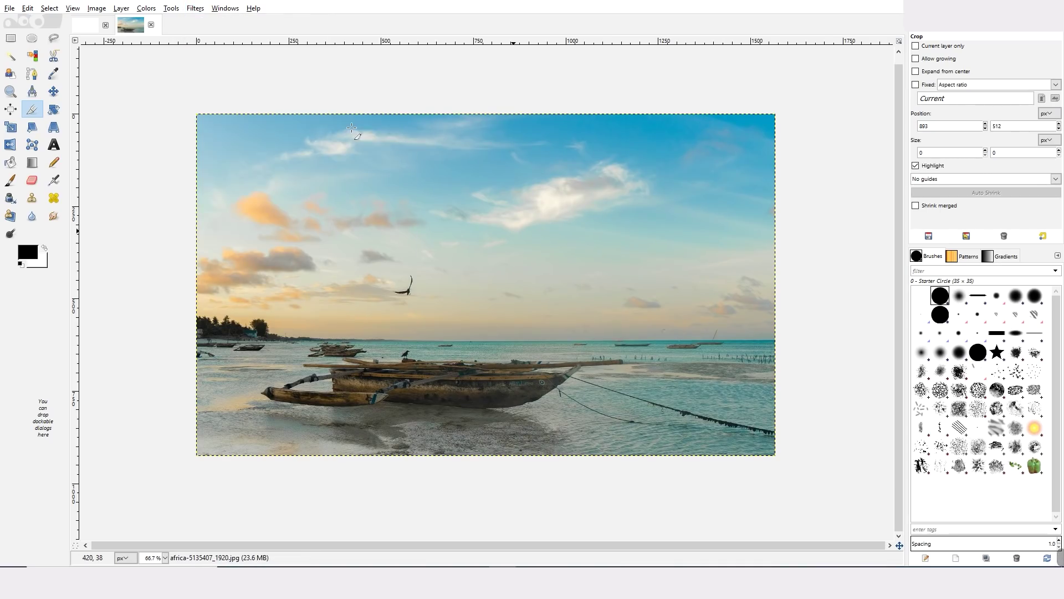
drag(444, 308, 460, 311)
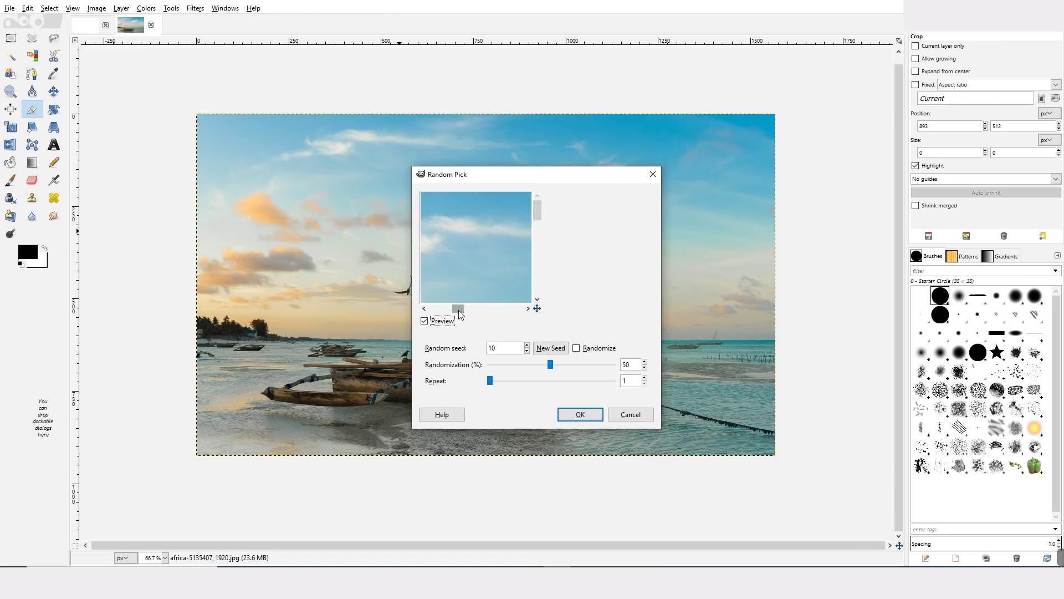
Open Photoshop's app details page, then scroll GIMP's feature overview to Digital Retouching
click(373, 216)
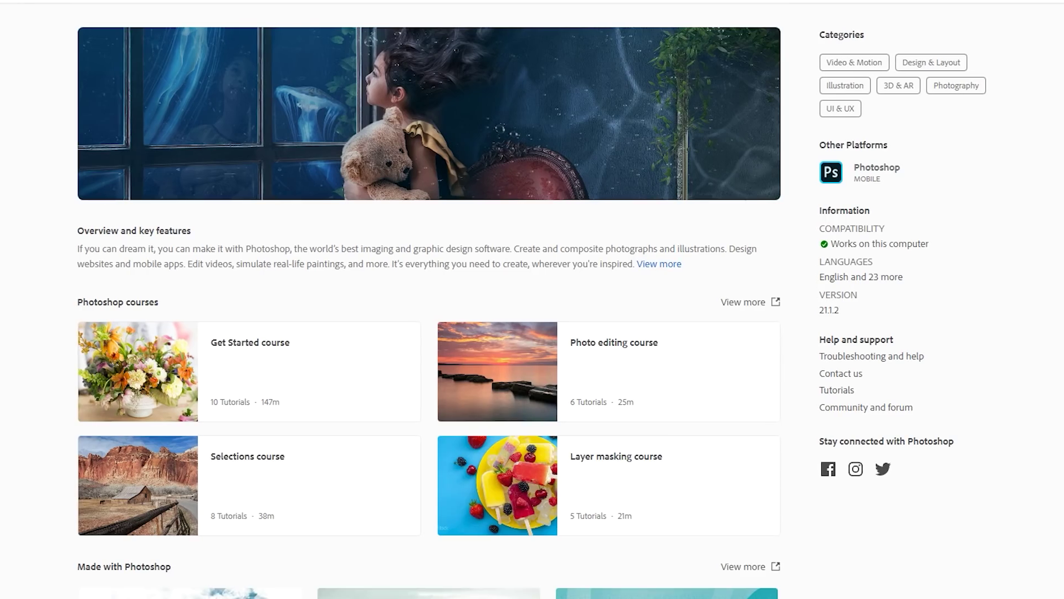
scroll(532, 299, down, 2)
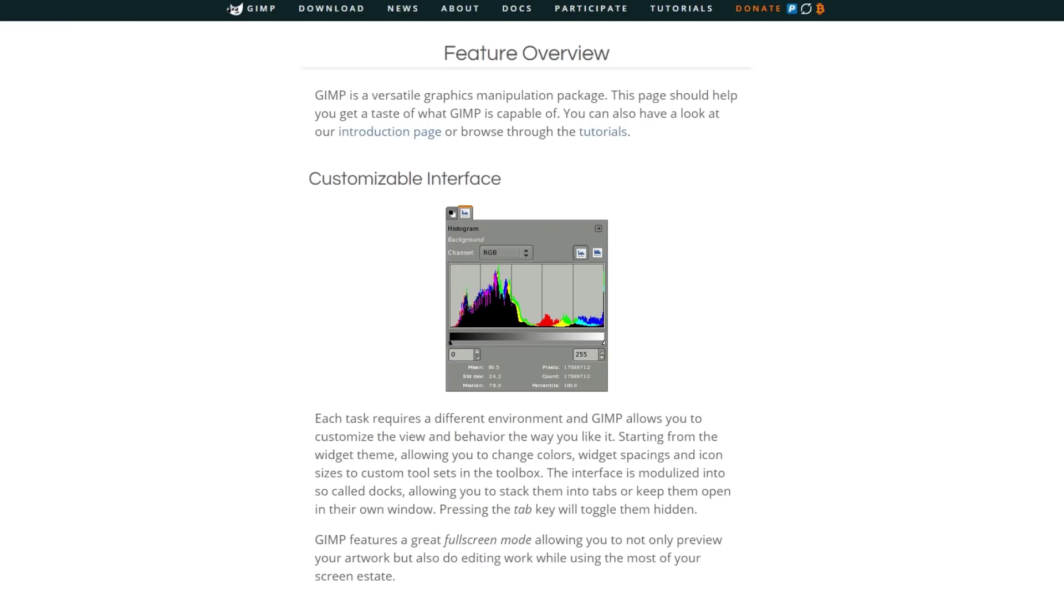
scroll(532, 299, down, 4)
scroll(523, 307, down, 6)
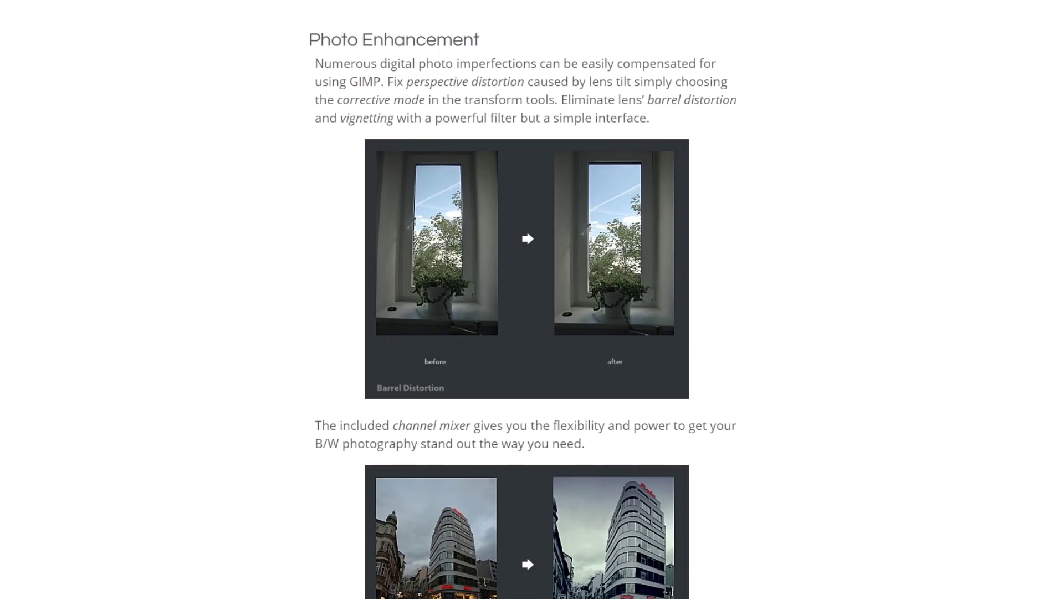
scroll(523, 308, down, 6)
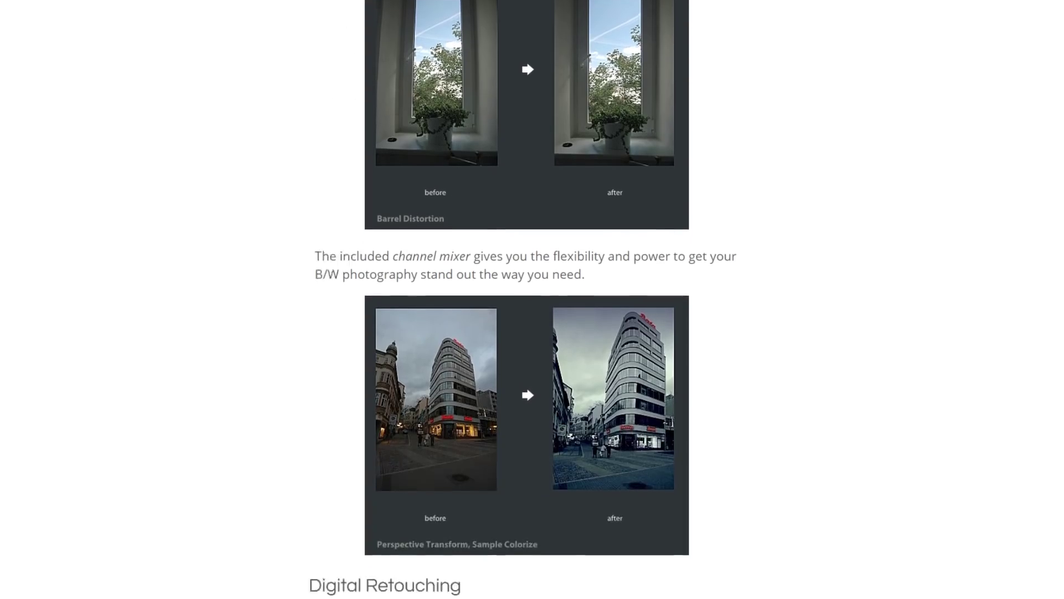
scroll(523, 308, down, 3)
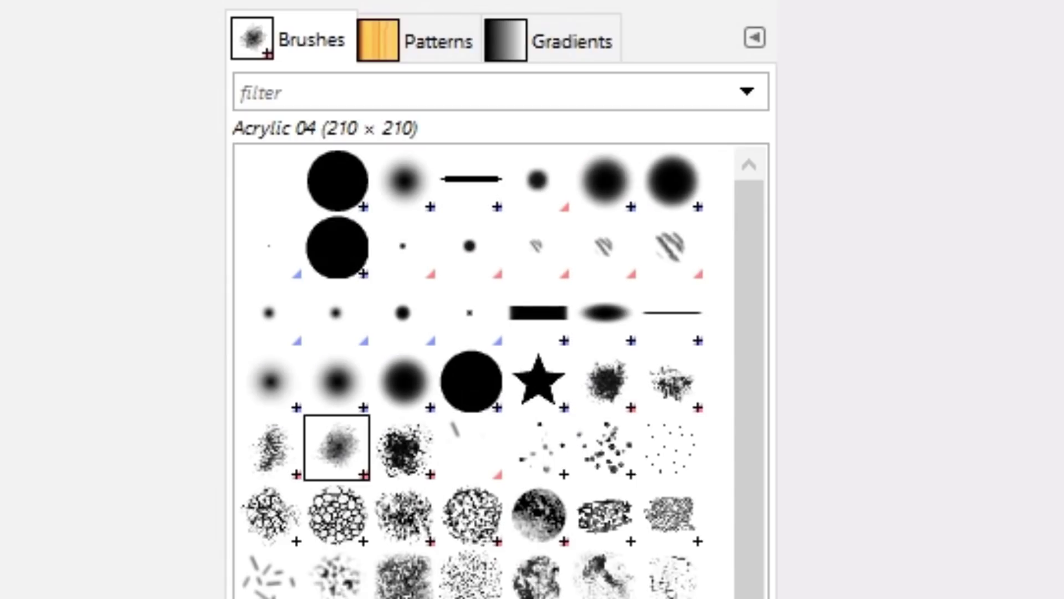
Show the list of available gradients and look over the Layer and Filters menus
click(571, 40)
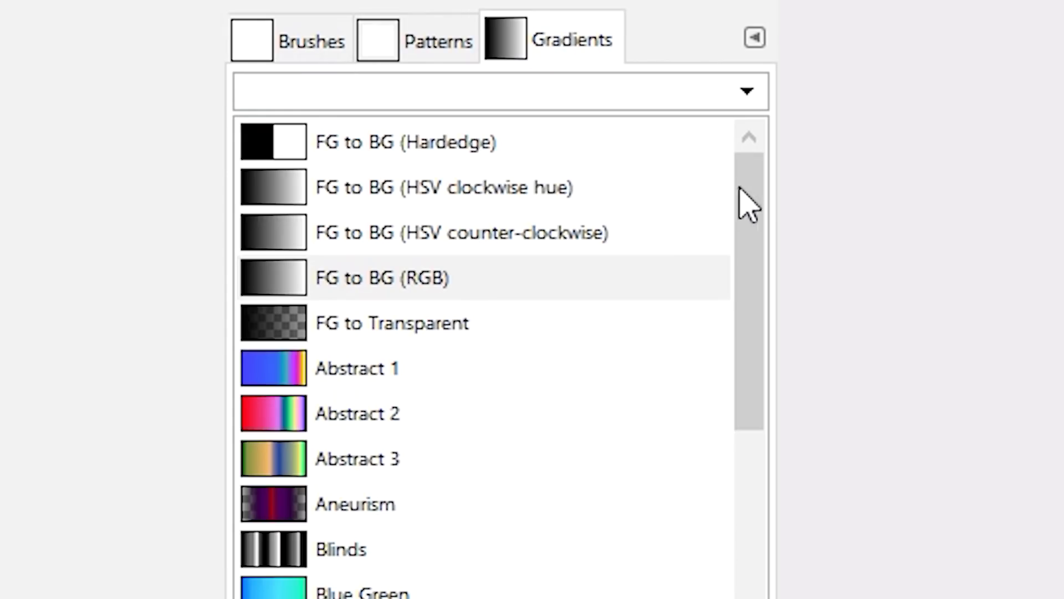
mouse_move(748, 201)
mouse_down()
mouse_move(772, 328)
mouse_move(774, 598)
mouse_up()
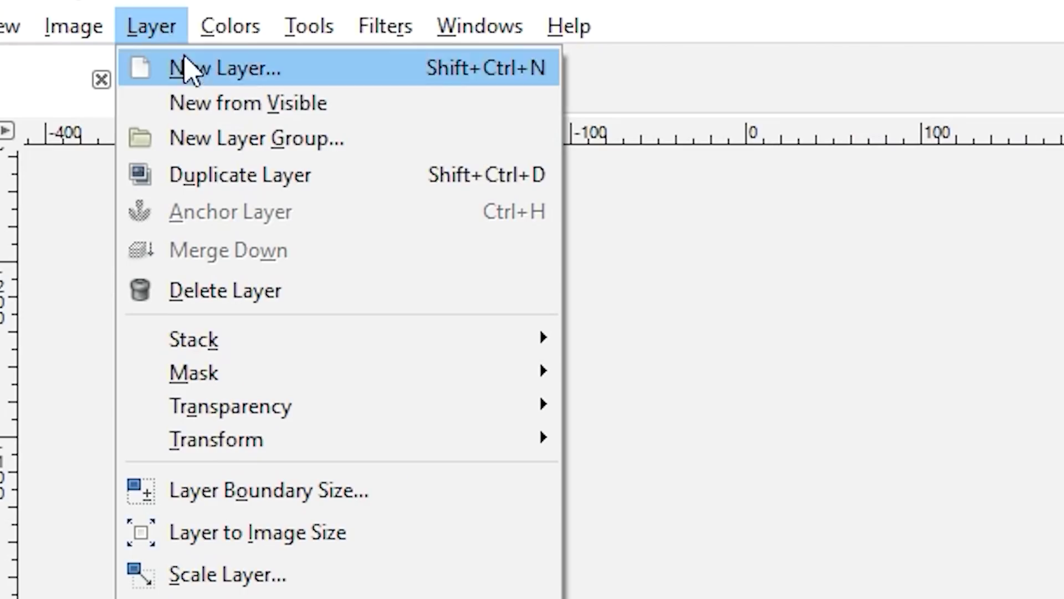
mouse_move(275, 305)
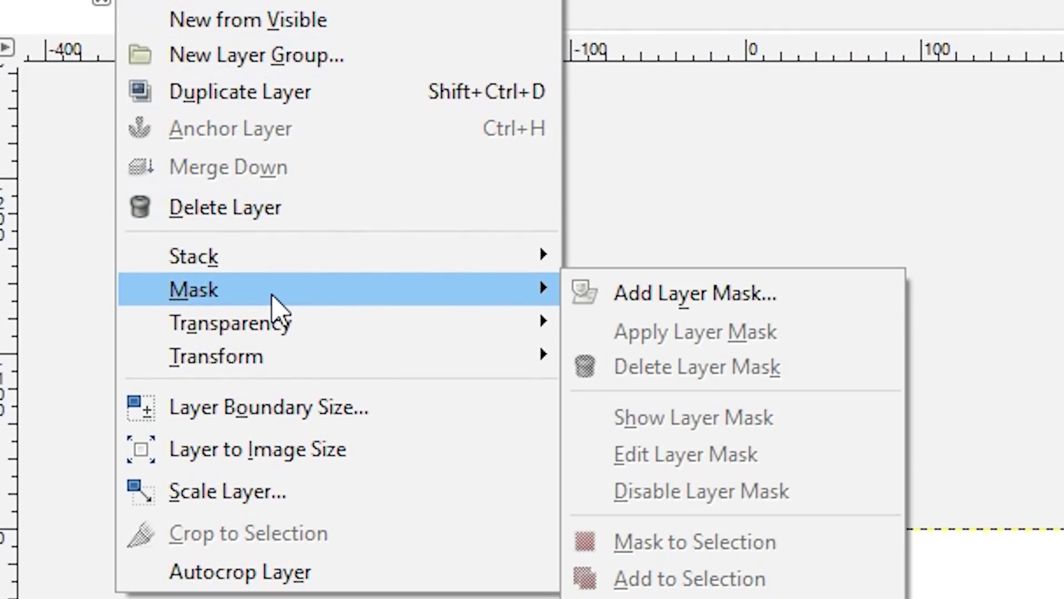
mouse_move(319, 31)
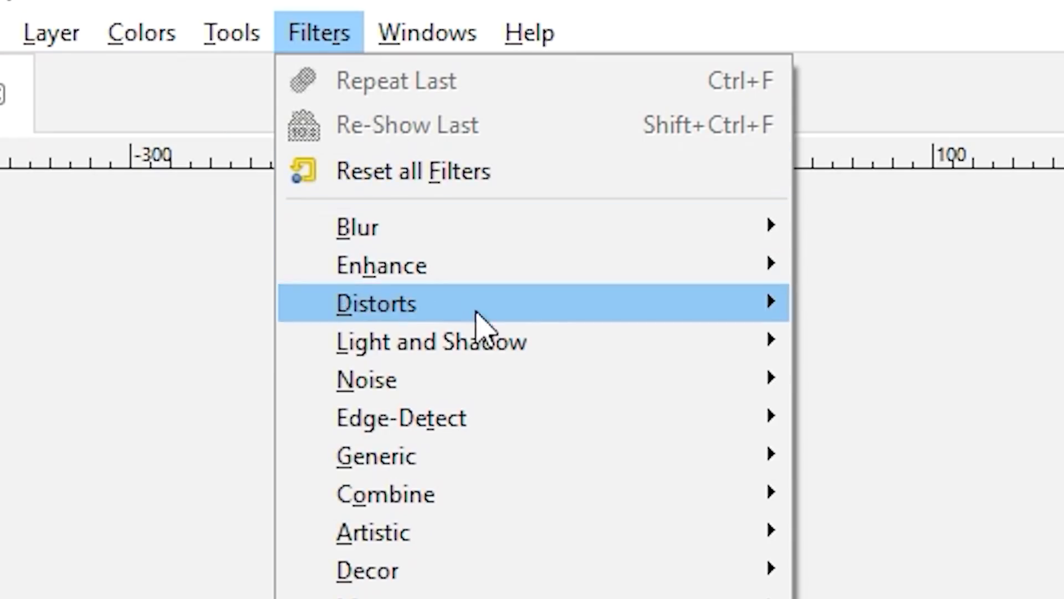
mouse_move(538, 264)
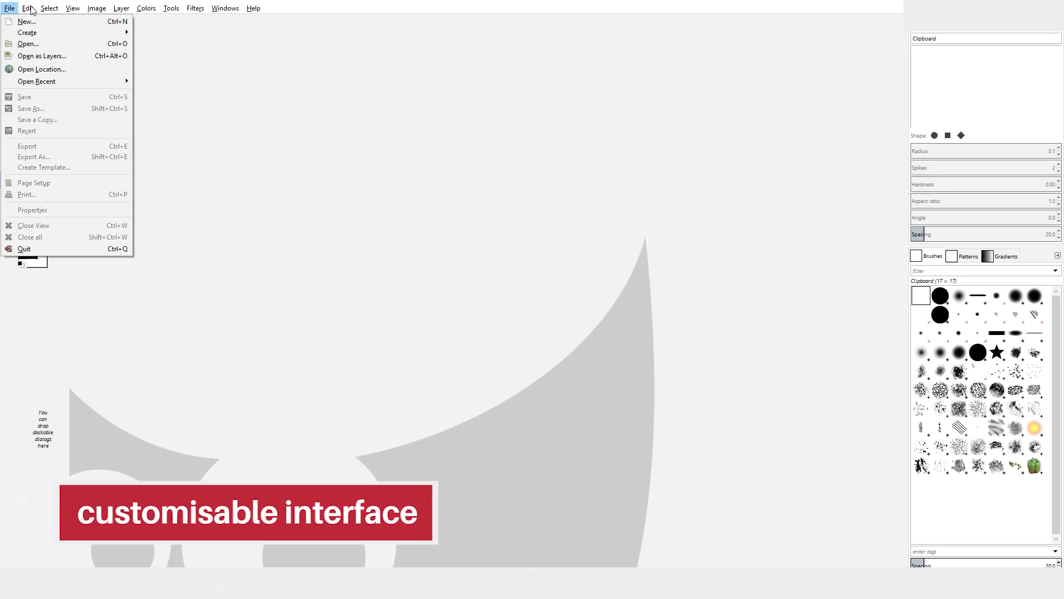
Open Preferences and view its Theme, Help System, Tool Options, Default Image and Toolbox pages
click(32, 9)
click(32, 8)
key(Escape)
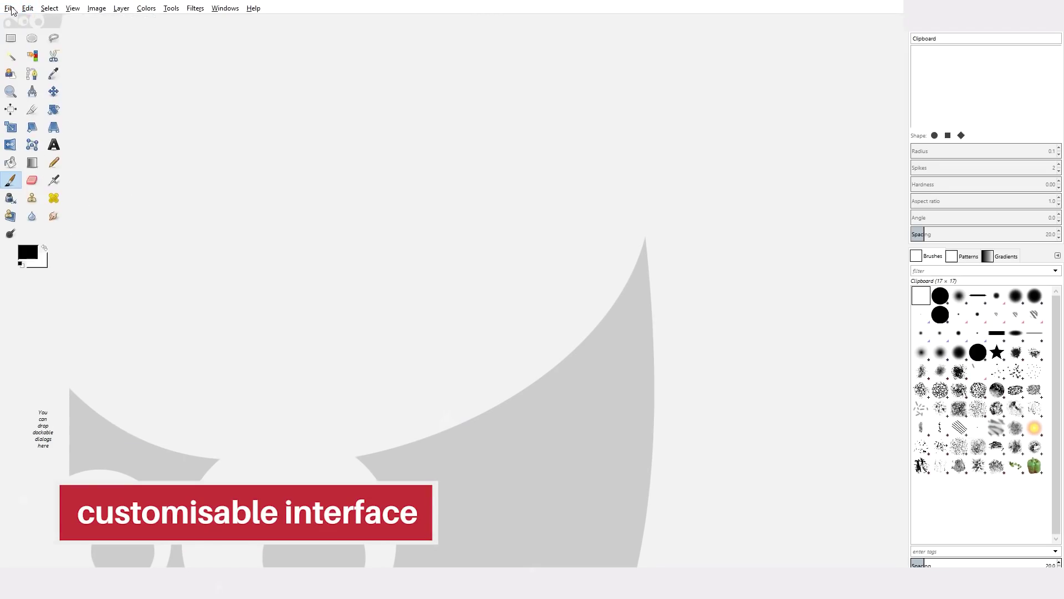
click(9, 8)
click(28, 22)
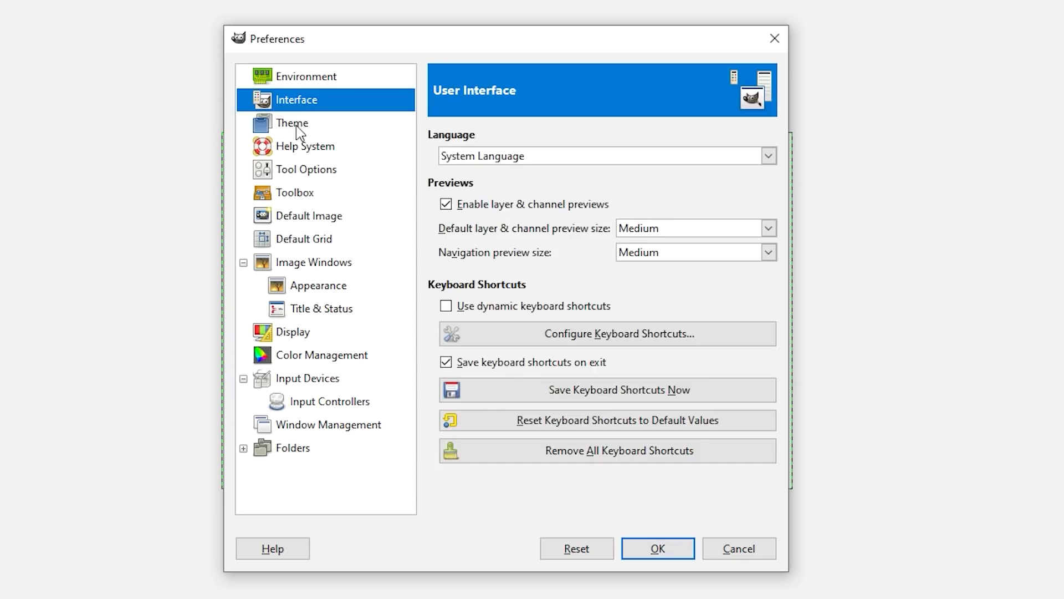
click(296, 125)
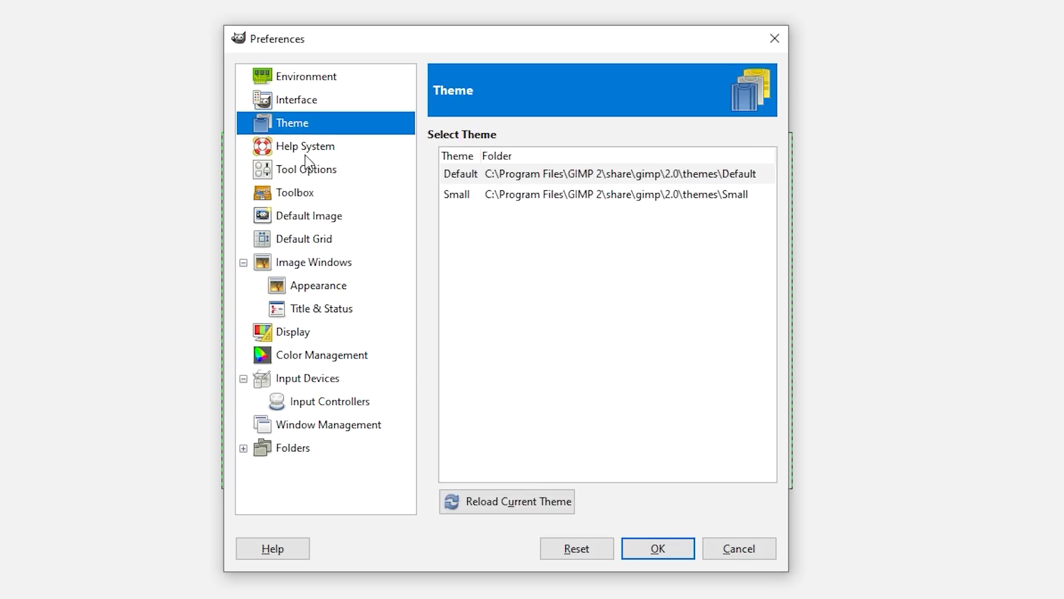
click(304, 150)
click(305, 173)
click(328, 217)
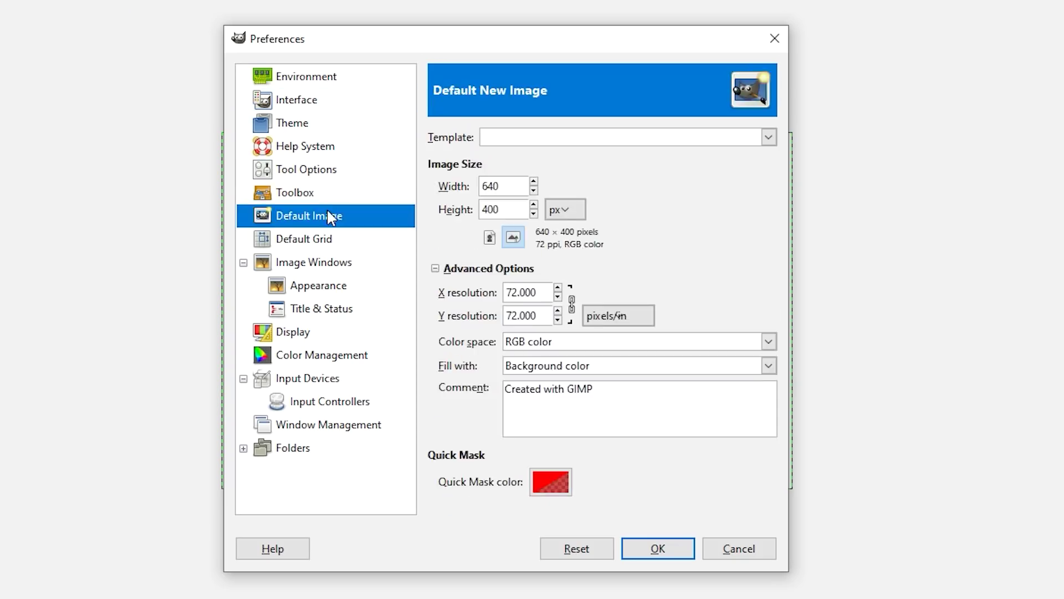
click(319, 194)
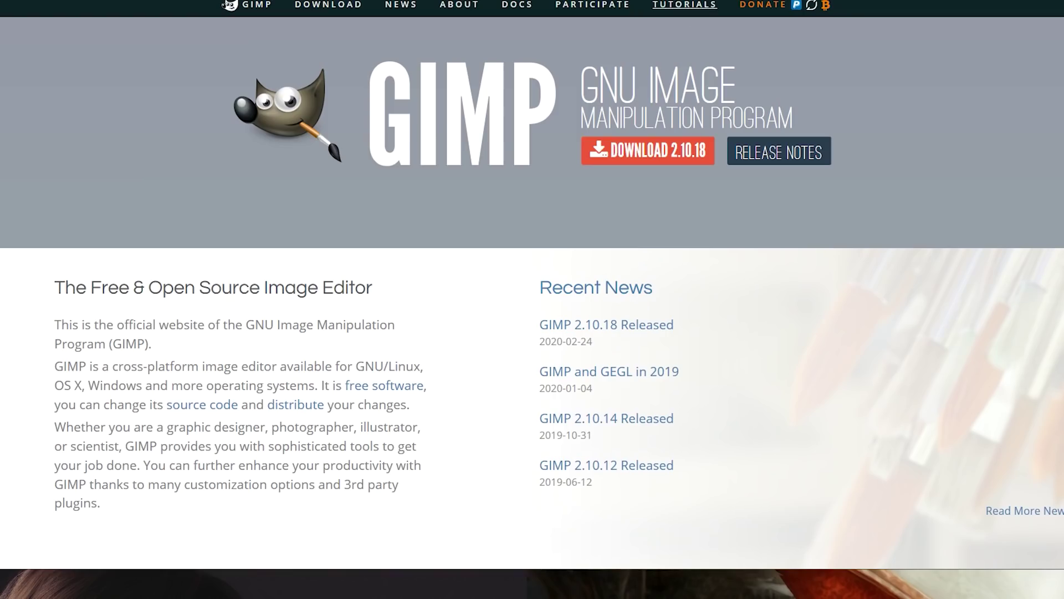
Open GIMP's Tutorials page, then scroll Gimpshop's site past its Gimpshop vs Photoshop comparison
click(684, 4)
scroll(532, 300, down, 4)
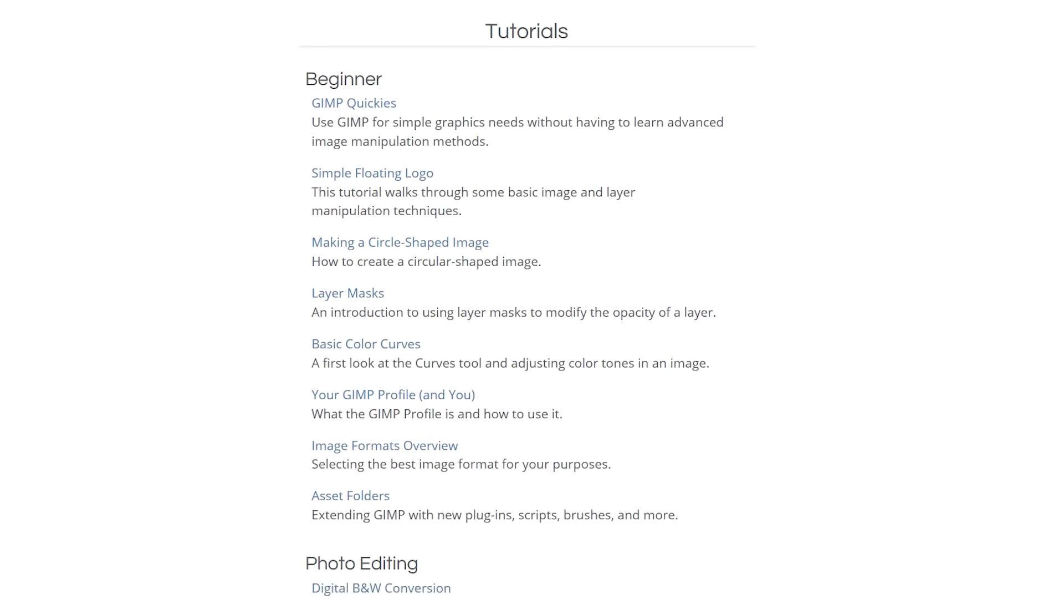
scroll(532, 299, down, 2)
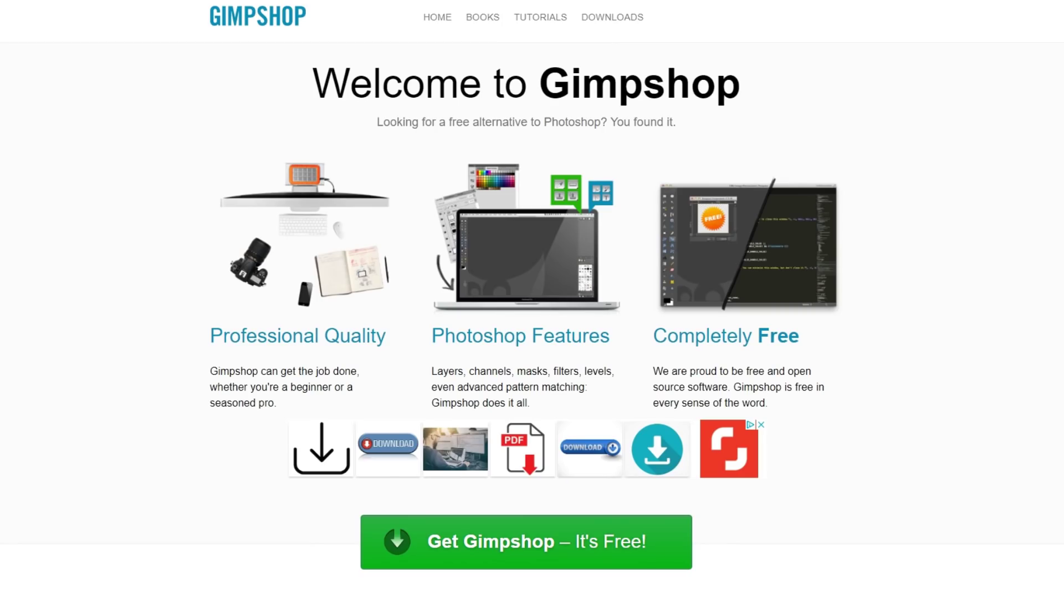
scroll(532, 299, down, 10)
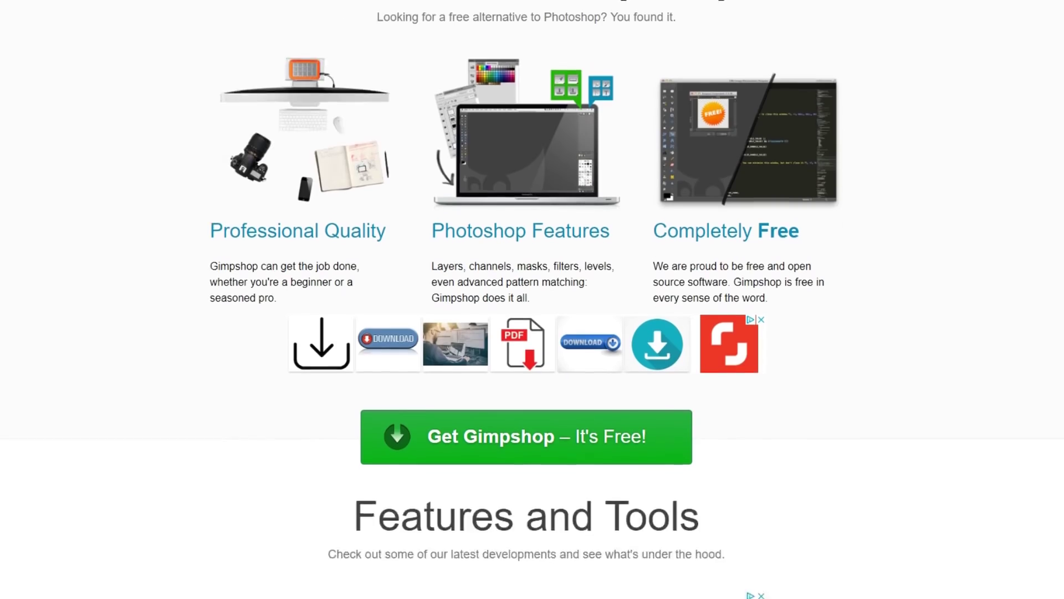
scroll(532, 299, down, 12)
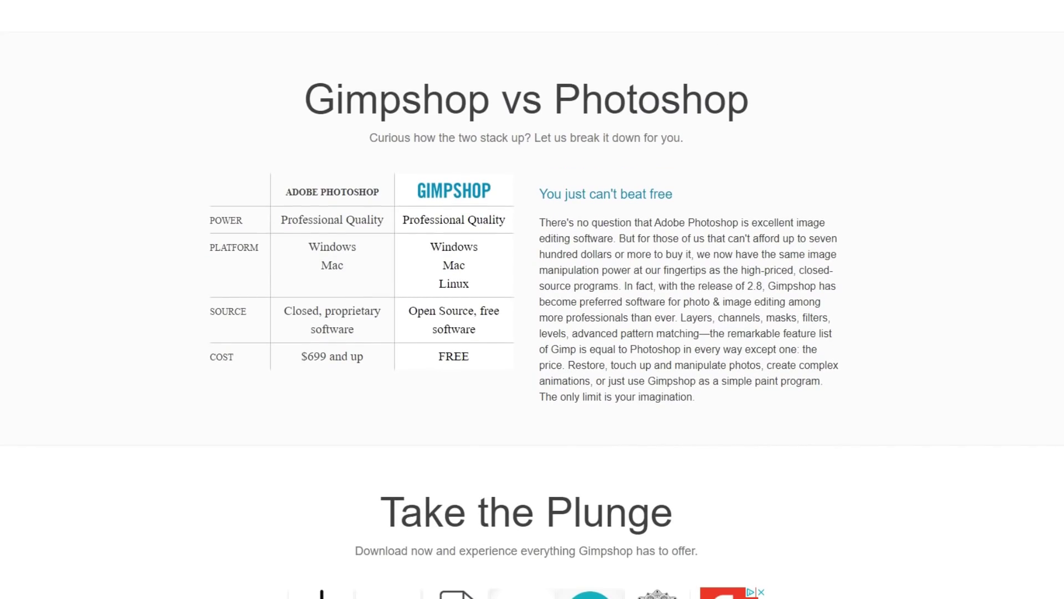
scroll(532, 299, down, 8)
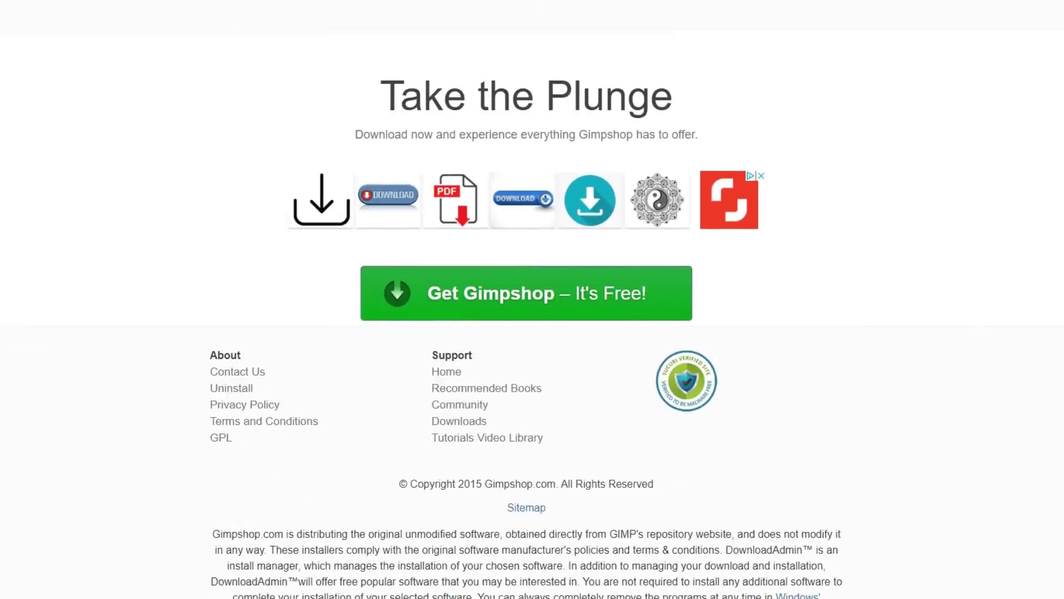
scroll(532, 300, up, 20)
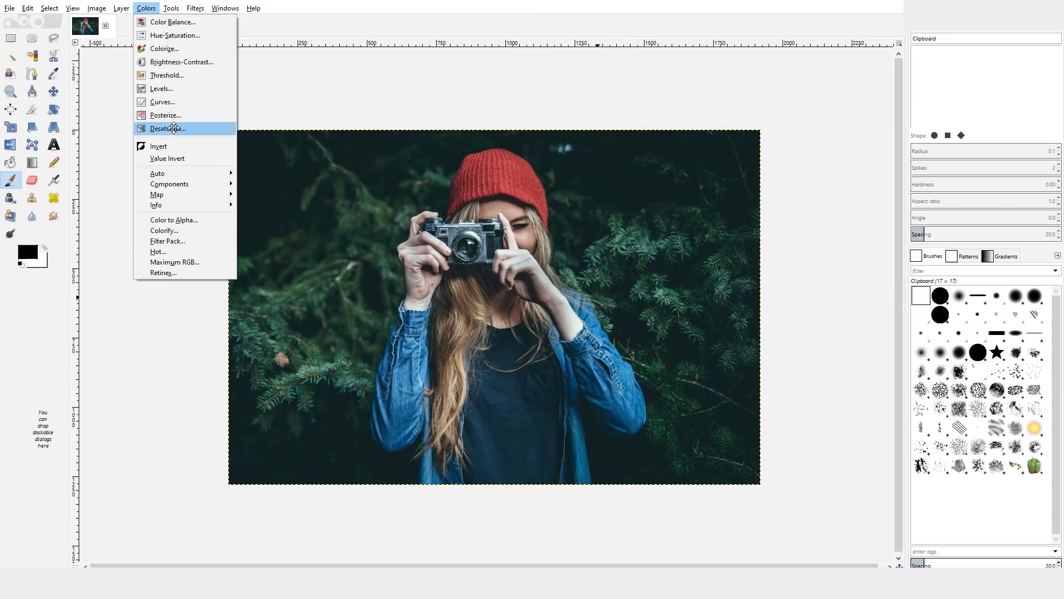
Preview a greyscale version using Luminosity, then Average, and cancel the desaturation
click(189, 128)
click(102, 141)
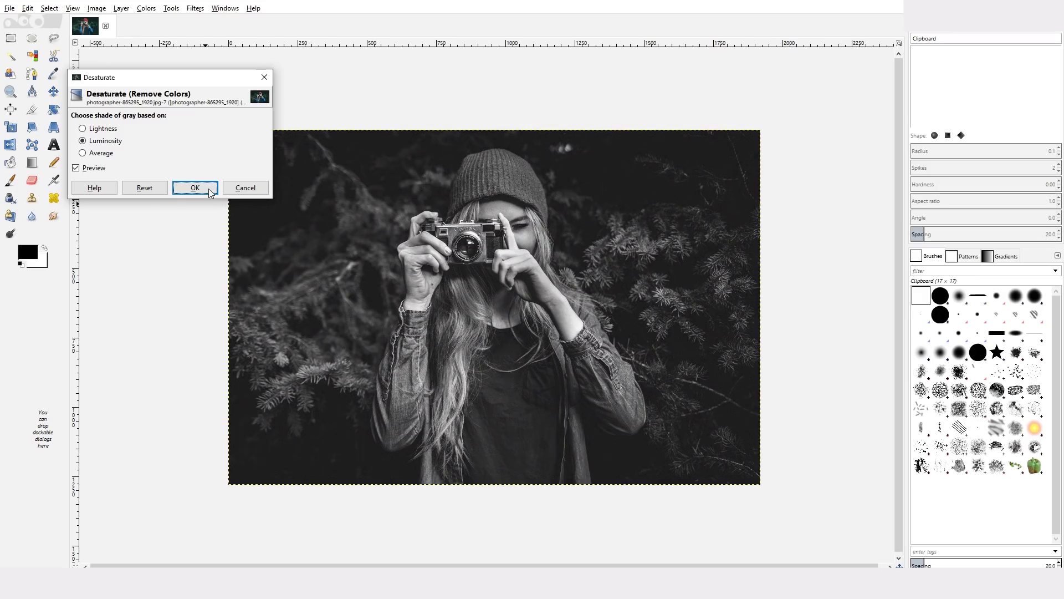
click(102, 153)
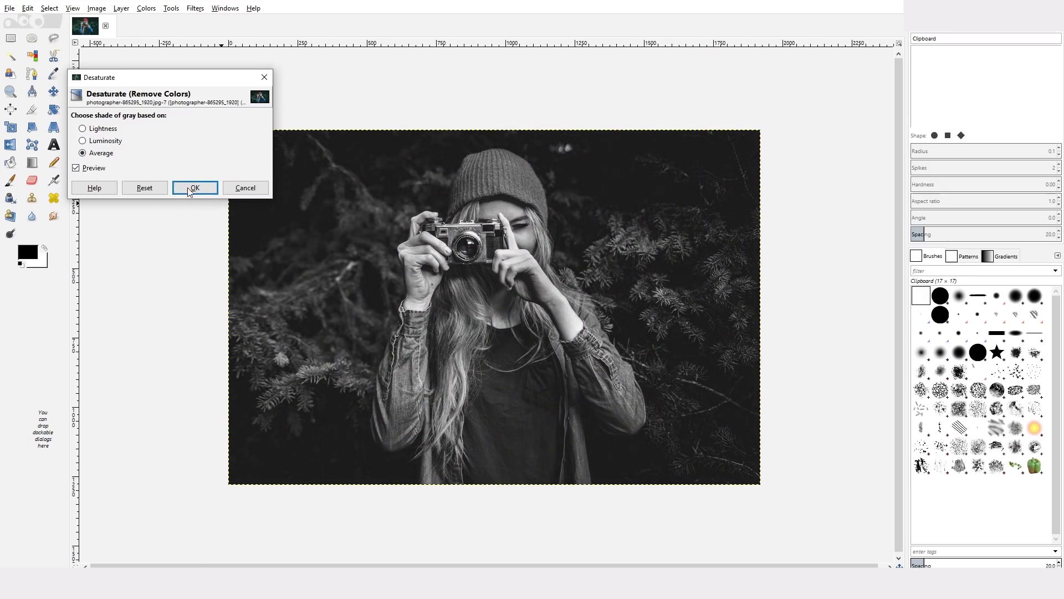
click(225, 189)
Darken the photo with an S-shaped Curves adjustment, then switch the curve channel to Green
click(146, 9)
click(161, 99)
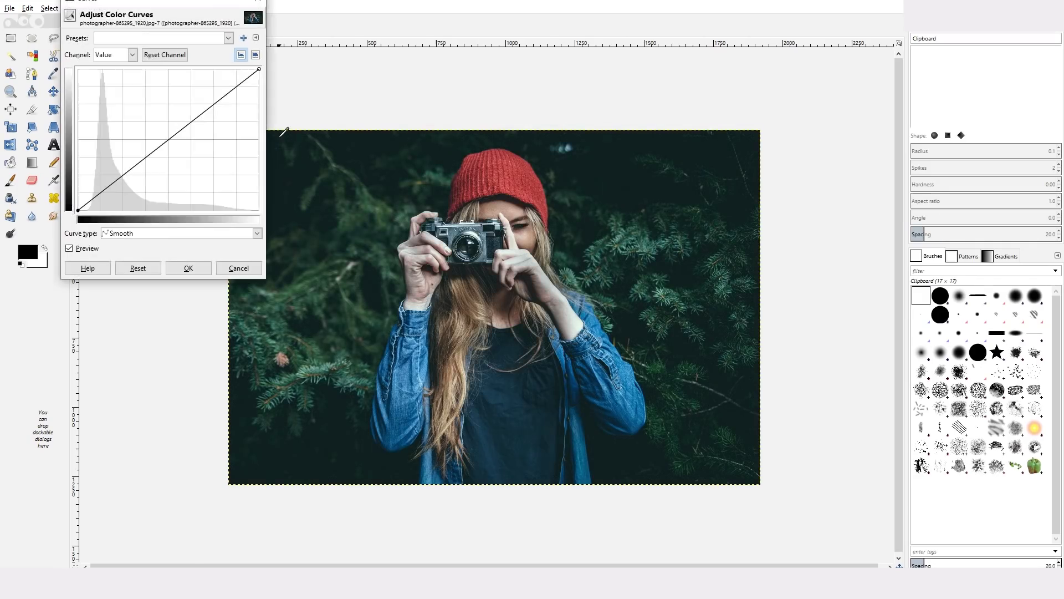
drag(220, 100, 219, 92)
drag(112, 178, 114, 186)
drag(167, 2, 178, 90)
drag(205, 218, 188, 227)
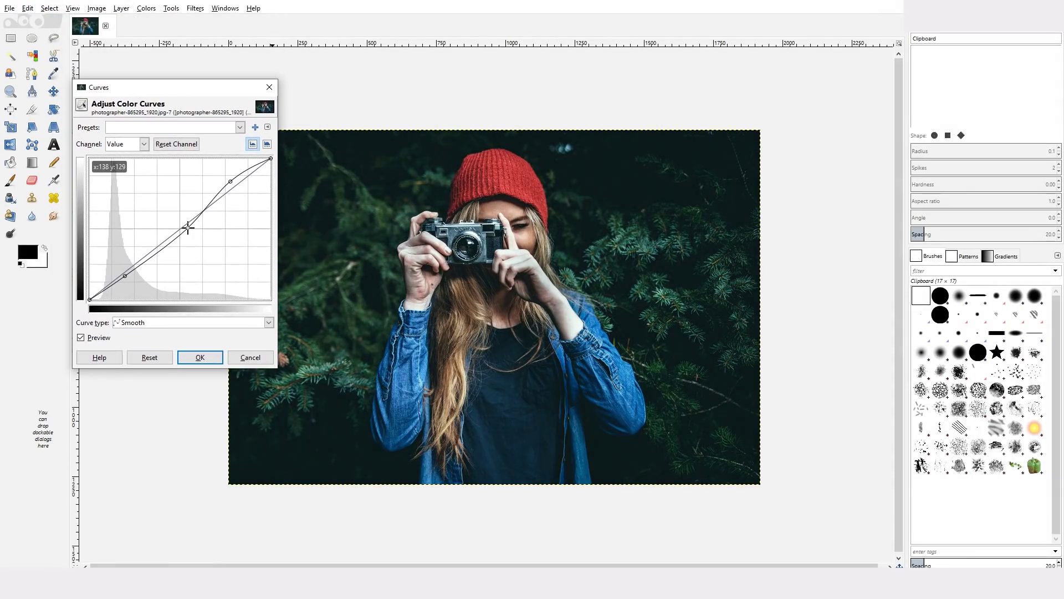
click(143, 144)
click(129, 182)
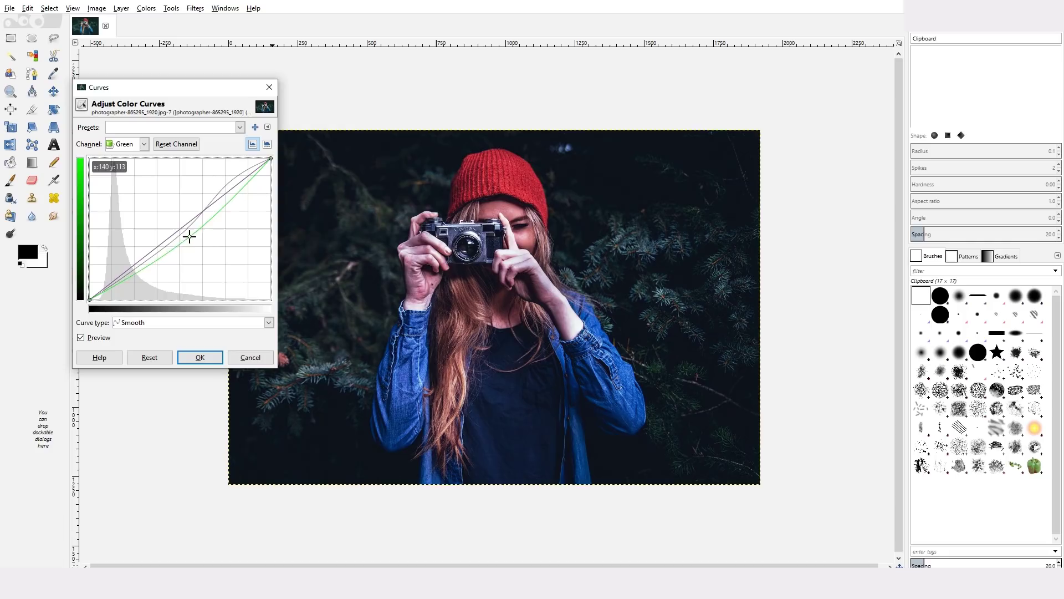